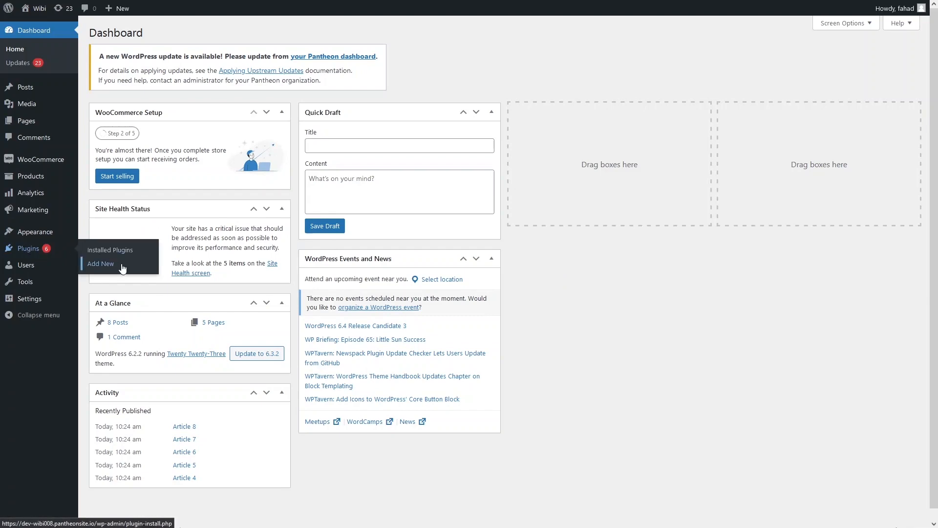
Install and activate The Post Grid plugin by RadiusTheme, found by searching "post grid", and save its common settings unchanged
click(122, 269)
click(836, 111)
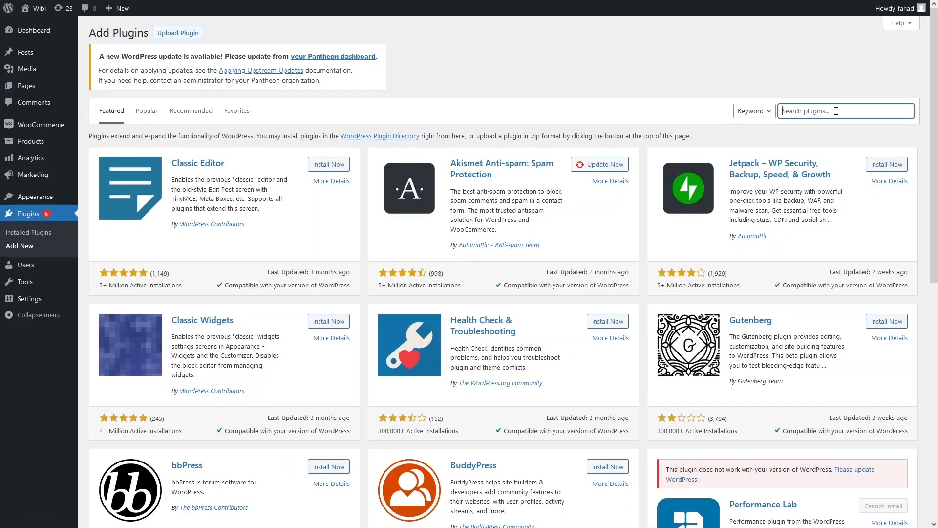
text(post grid)
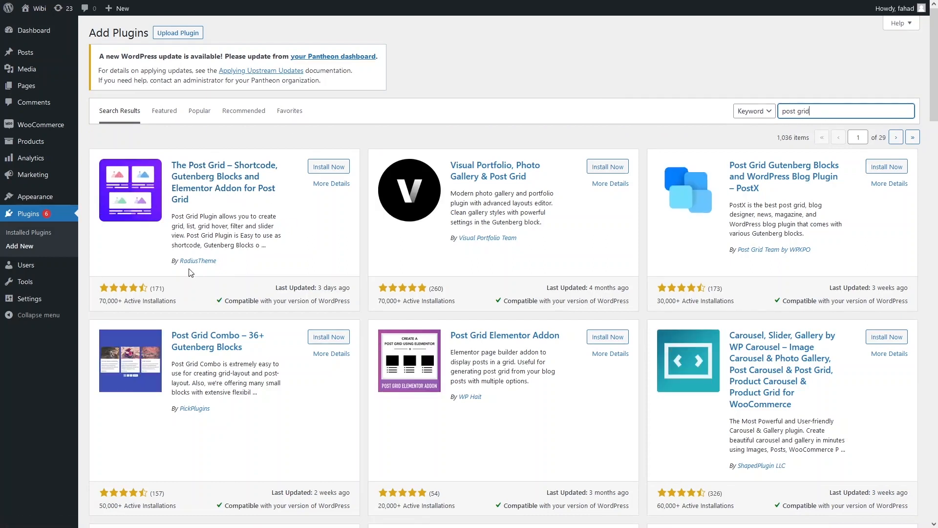
click(324, 168)
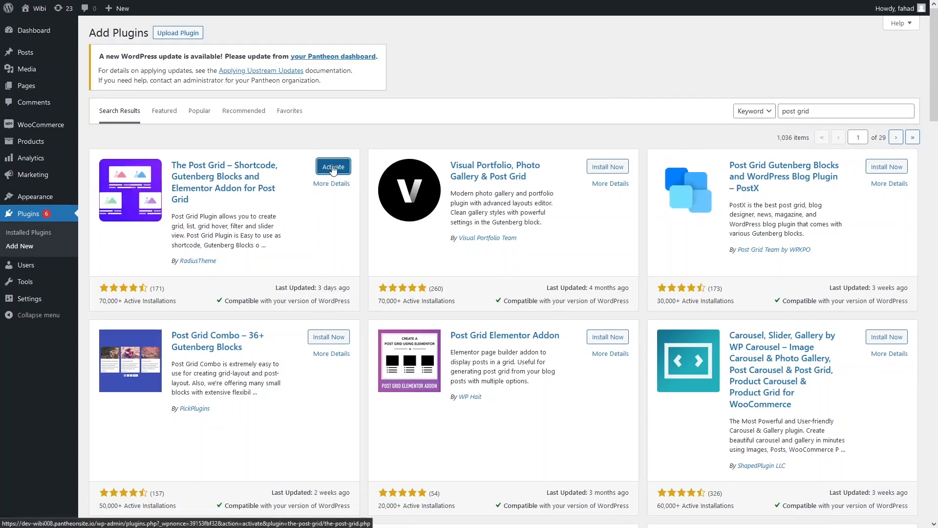
click(333, 168)
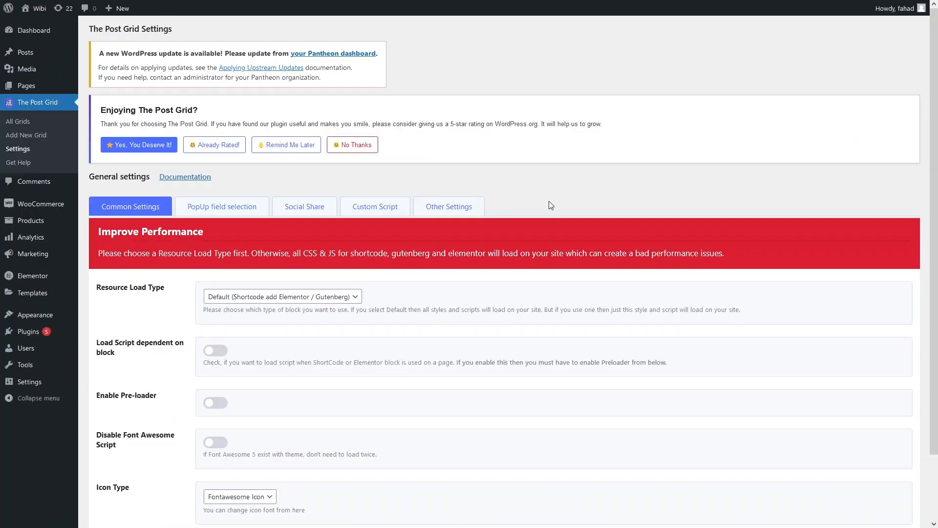
scroll(470, 248, down, 3)
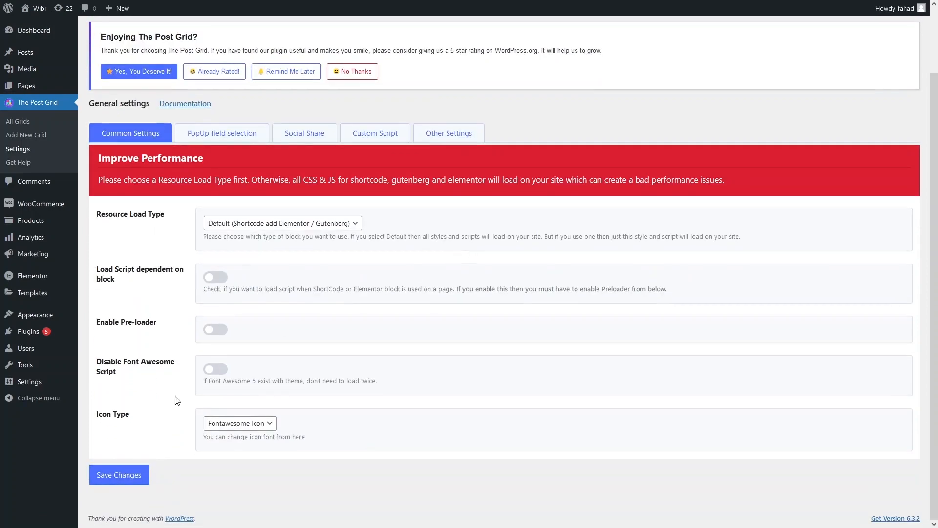
click(120, 477)
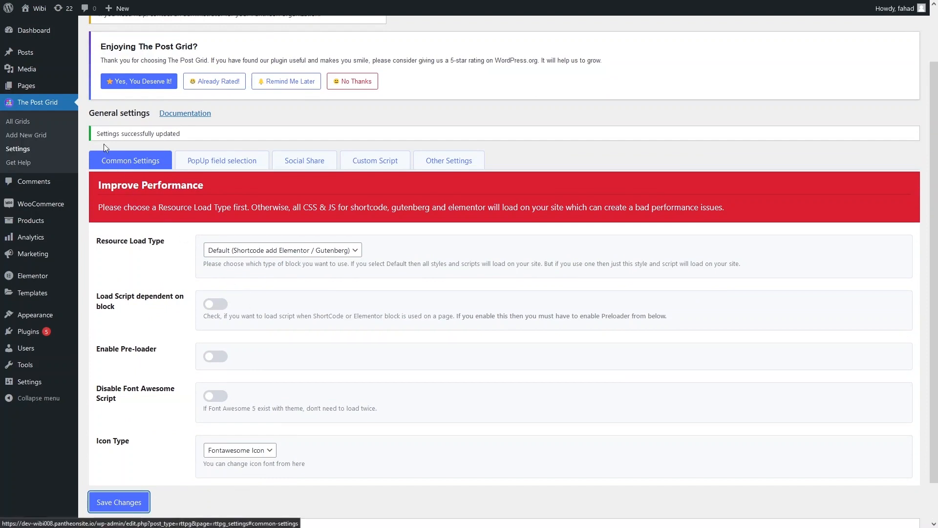
Create a new page titled "Post Grid" and save it as a draft
mouse_move(27, 86)
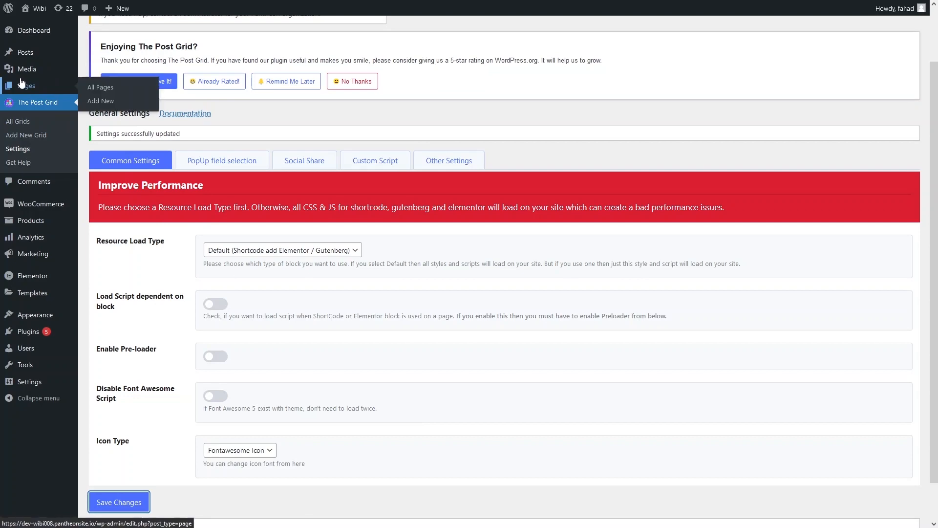
click(99, 101)
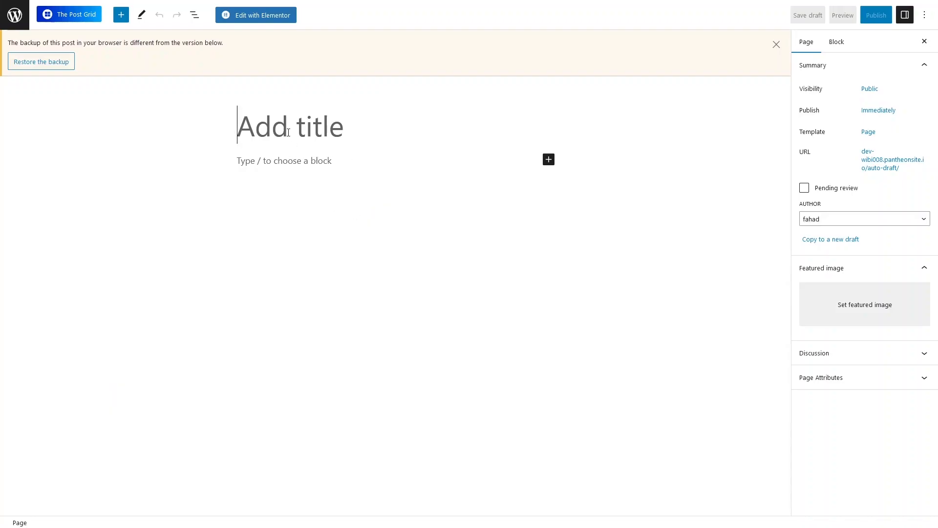
text(P)
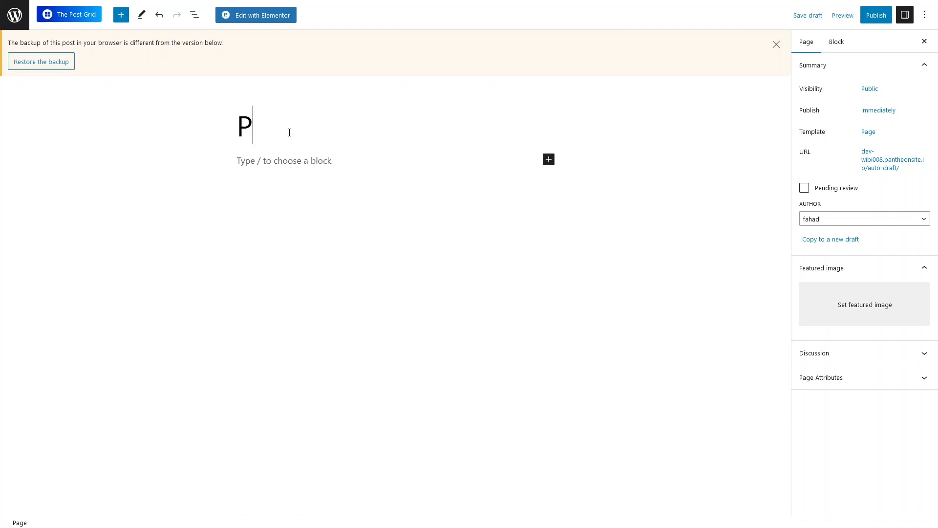
text(ost Grid)
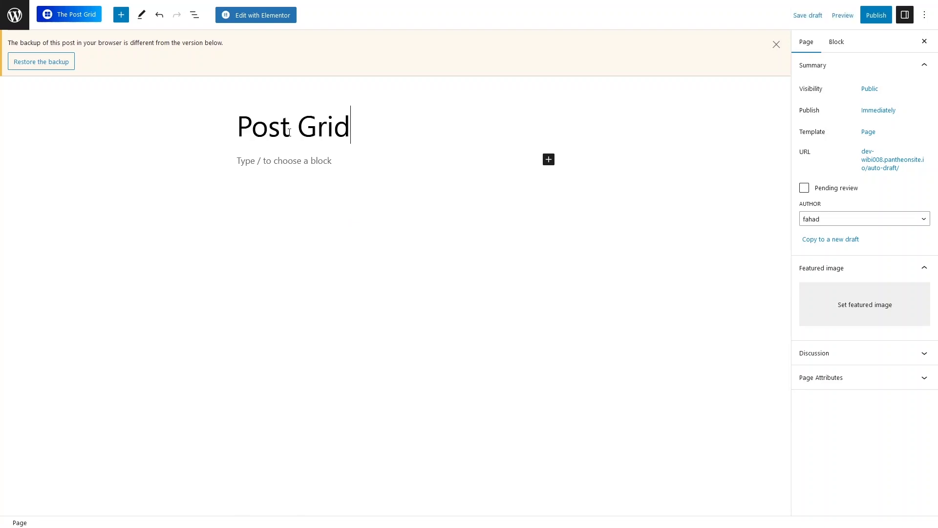
click(807, 18)
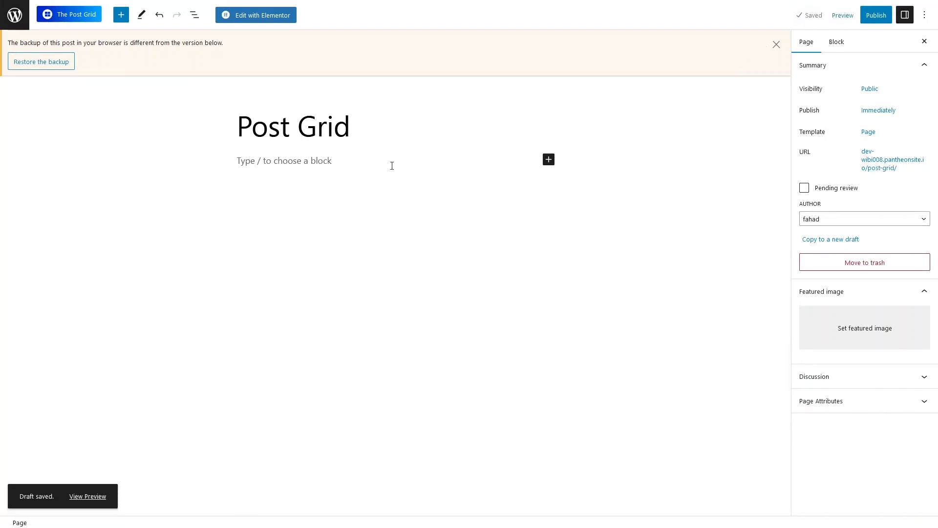
Open the Post Grid page for editing with Elementor and set its page layout to Elementor Canvas
click(246, 20)
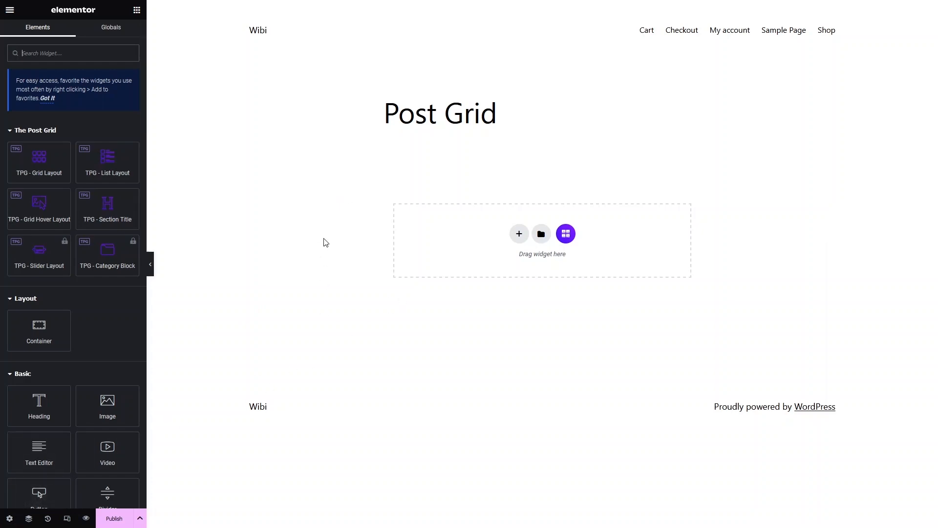
click(9, 519)
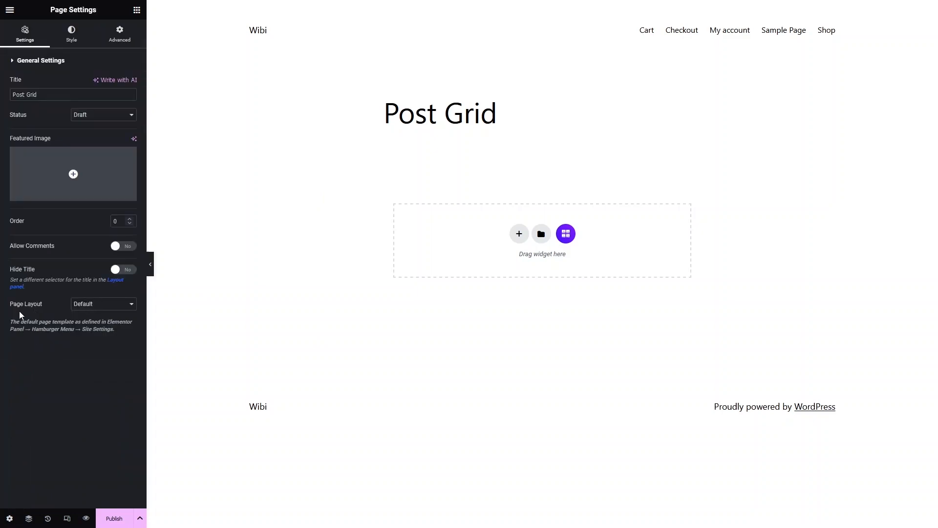
click(107, 307)
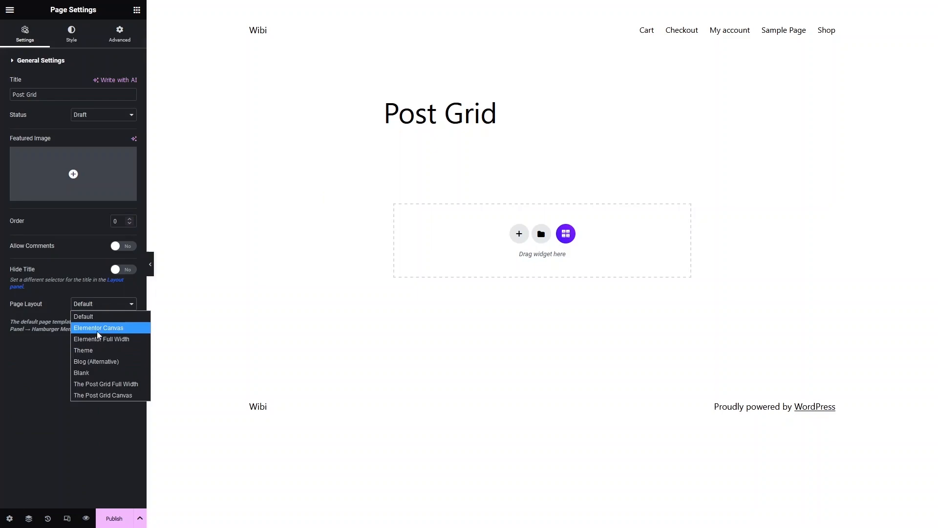
click(99, 327)
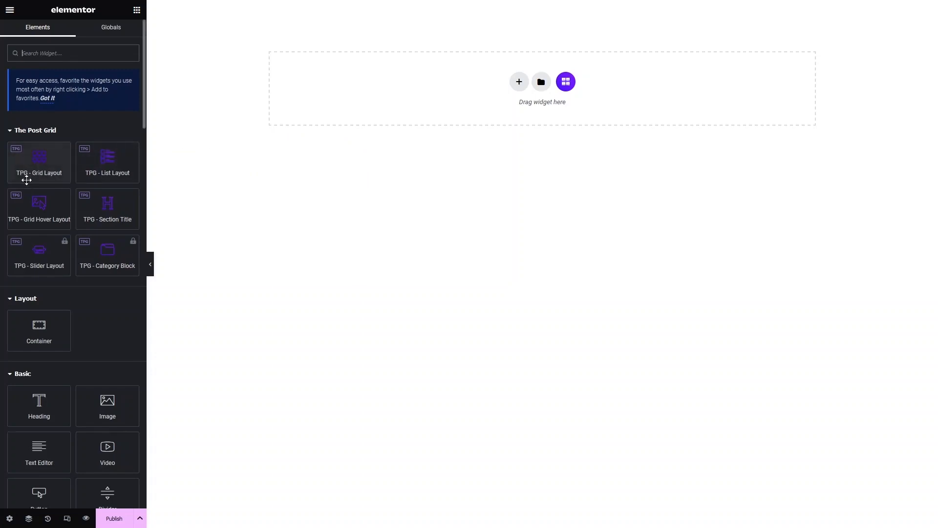
Add the TPG - Grid Layout widget to the empty page, try 4 columns, and set its column option to 3 Columns
drag(36, 164, 524, 92)
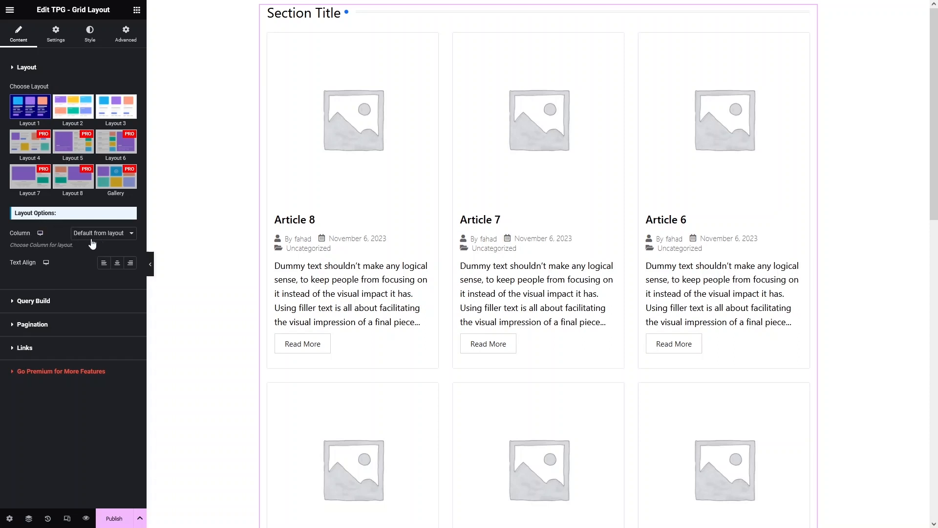
click(130, 237)
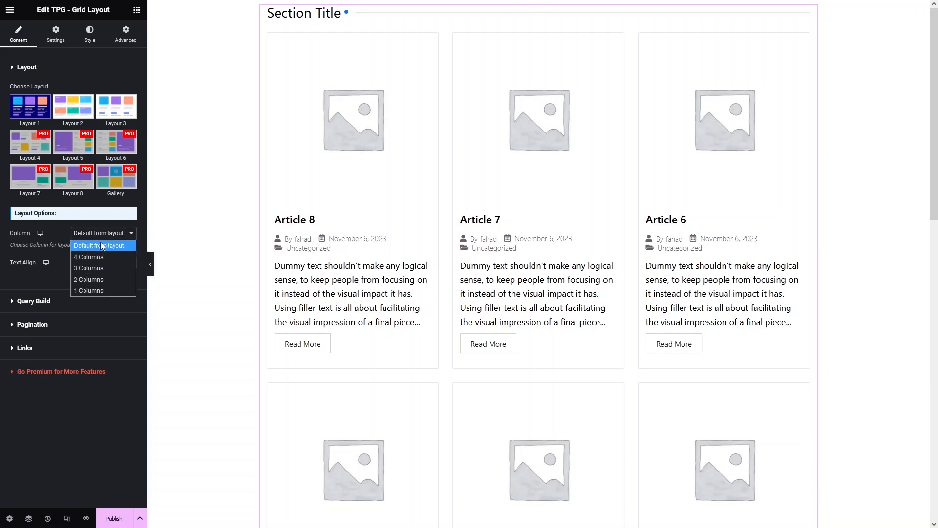
click(101, 257)
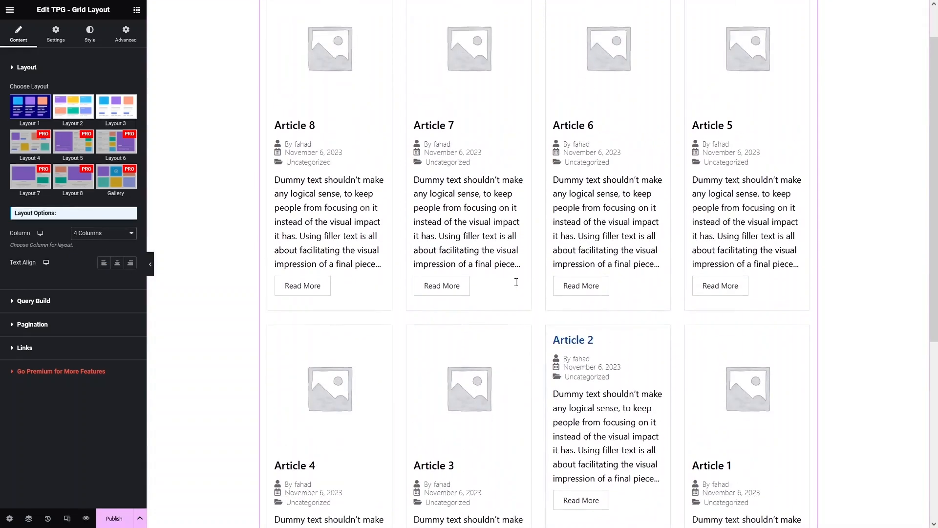
click(125, 234)
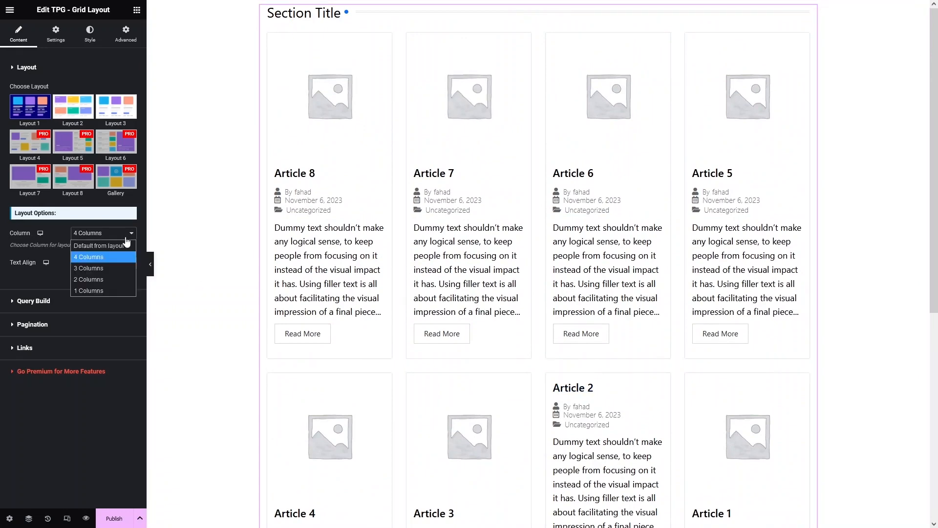
click(96, 269)
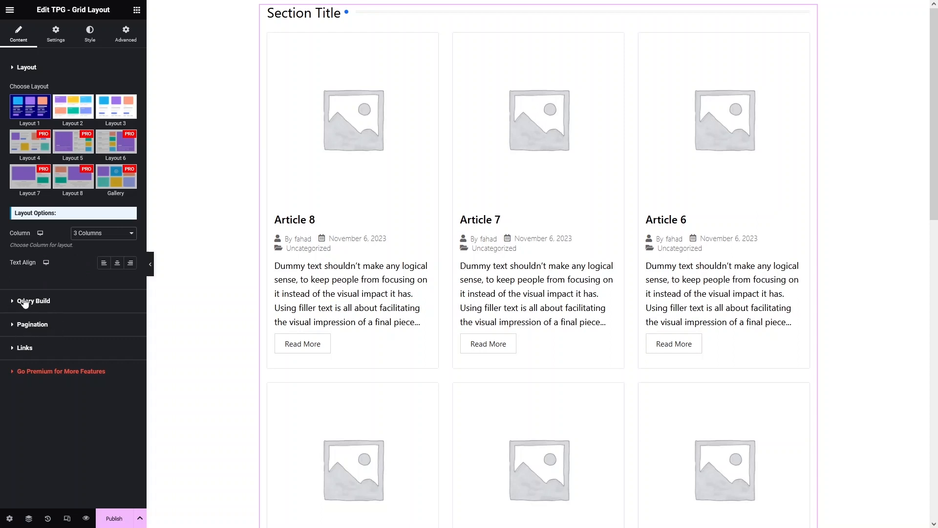
Examine the grid widget's query options, including post source, common and advanced filters and post status, and its pagination option
click(24, 67)
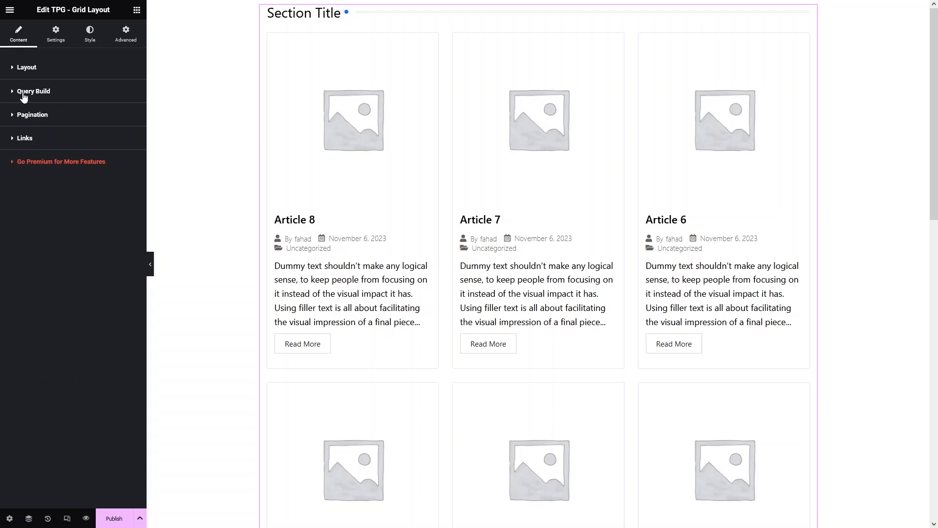
click(23, 96)
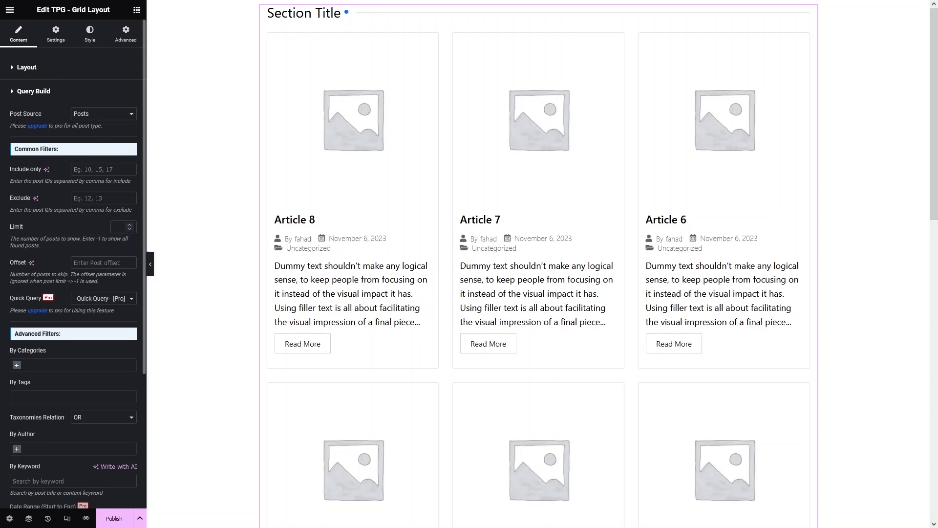
click(127, 119)
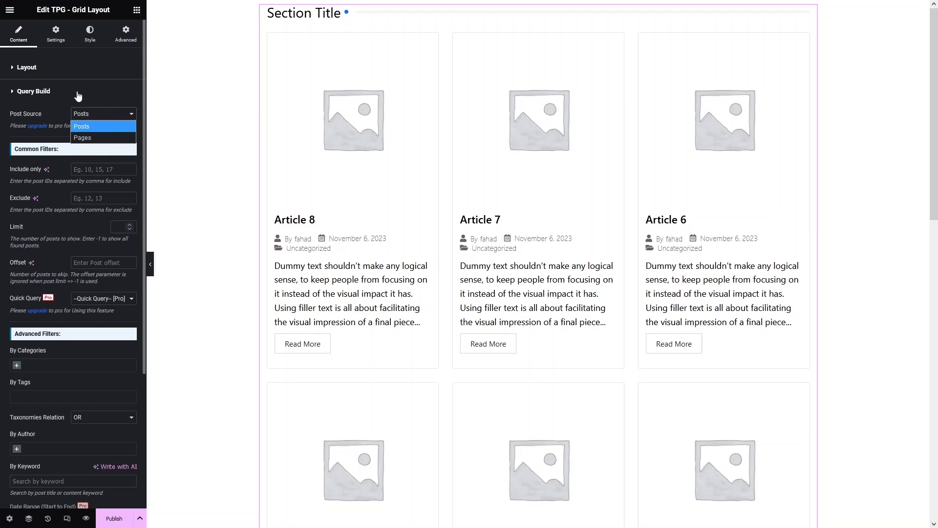
scroll(78, 95, down, 1)
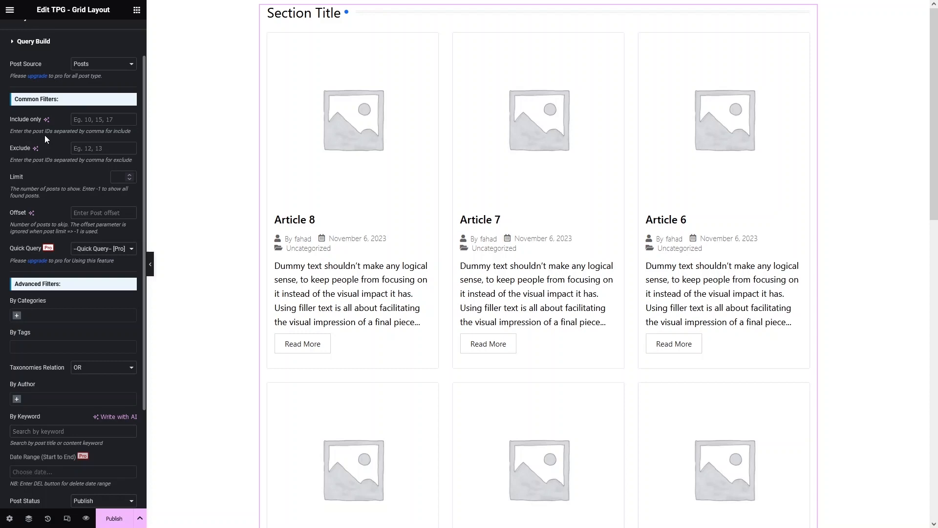
scroll(46, 182, down, 1)
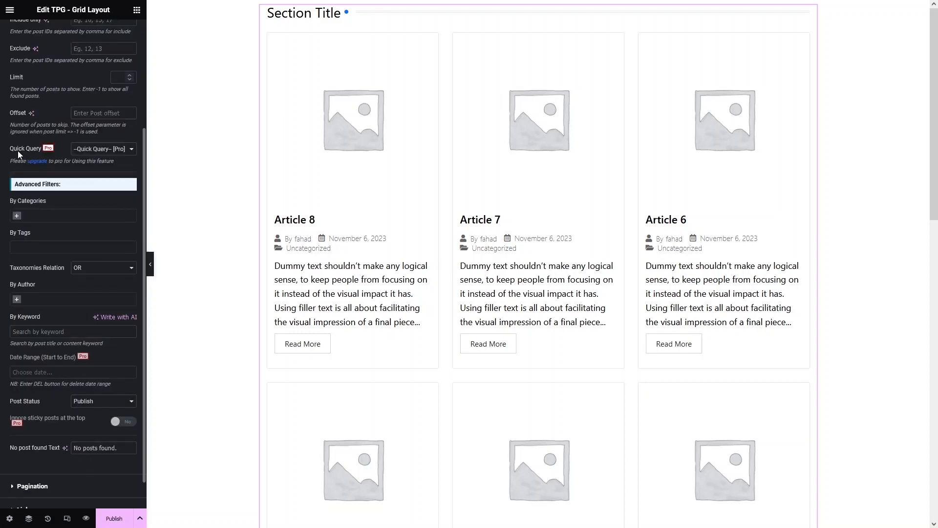
scroll(19, 154, down, 1)
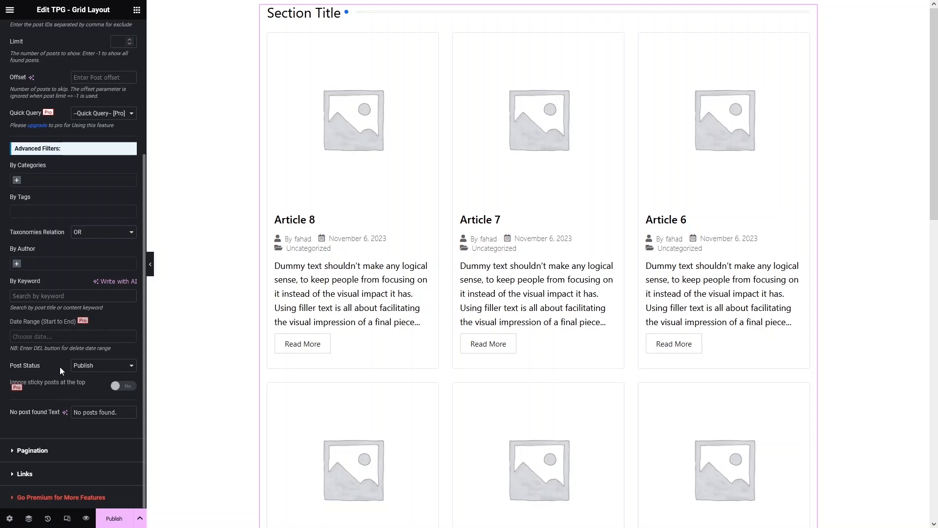
click(107, 372)
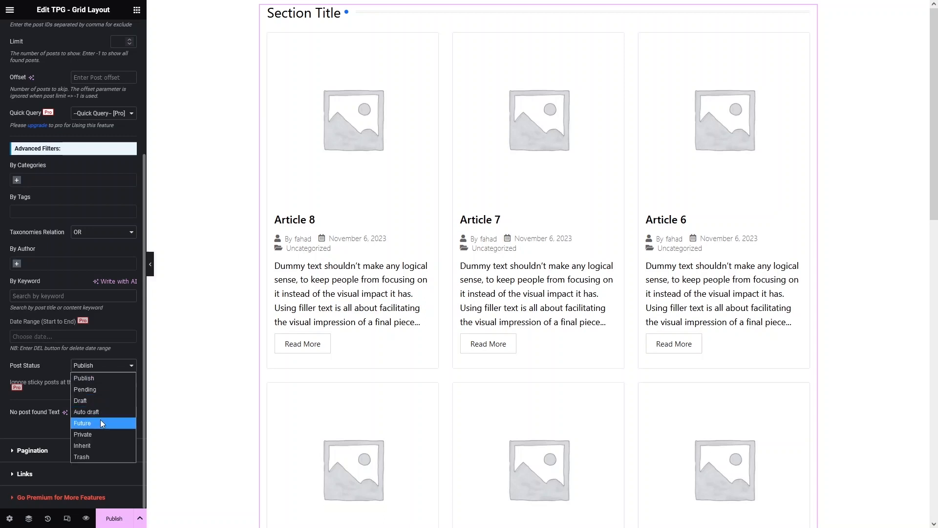
click(55, 365)
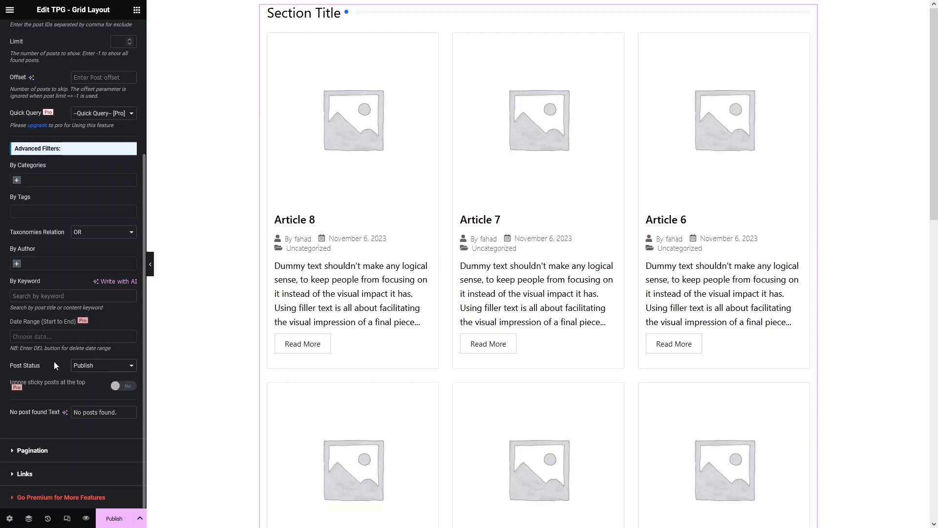
click(54, 452)
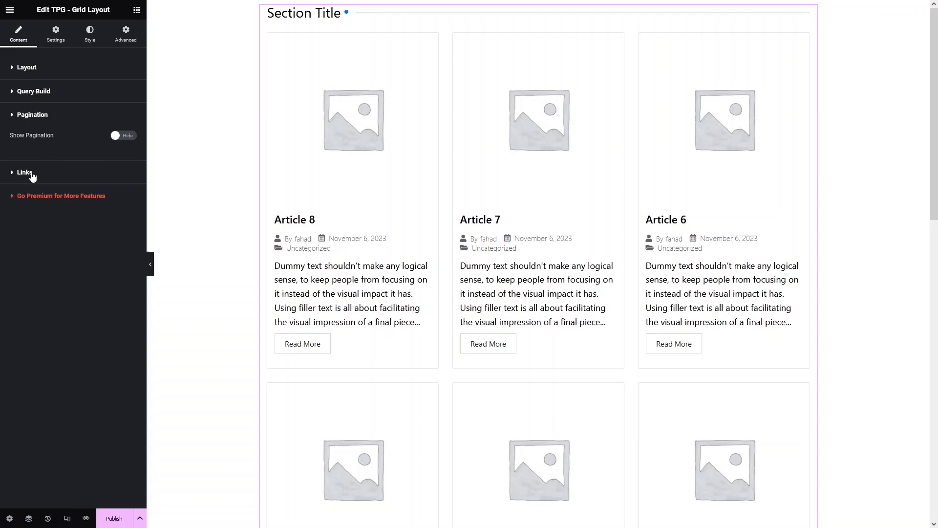
Review the grid's choices for post link type and link target, and turn off the thumbnail link
click(32, 173)
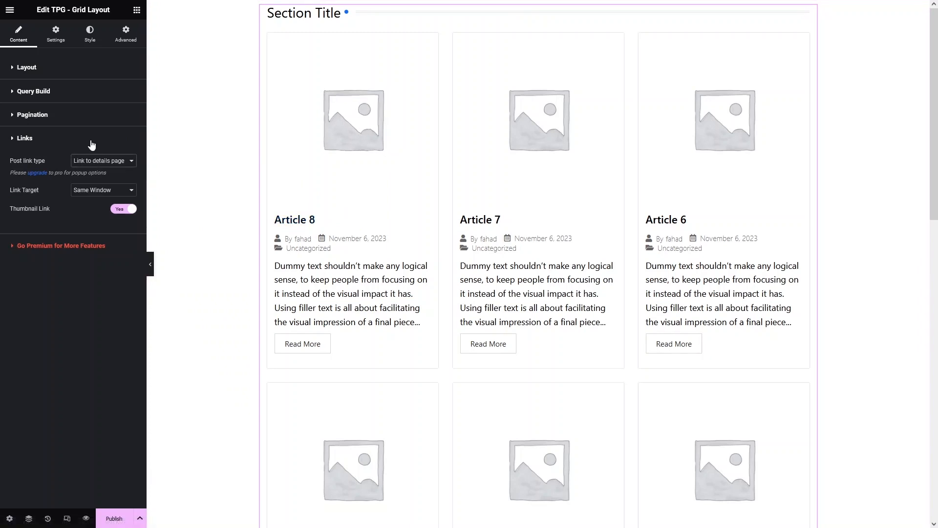
click(126, 162)
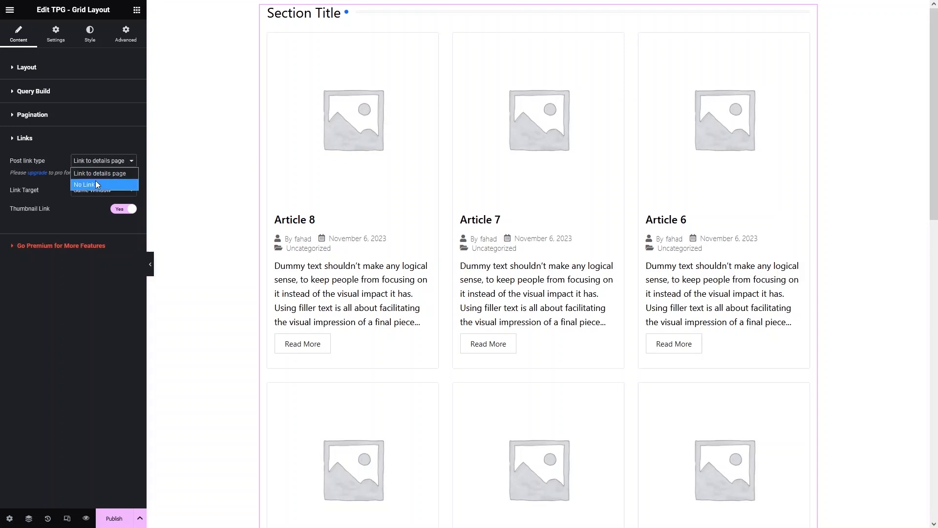
click(60, 157)
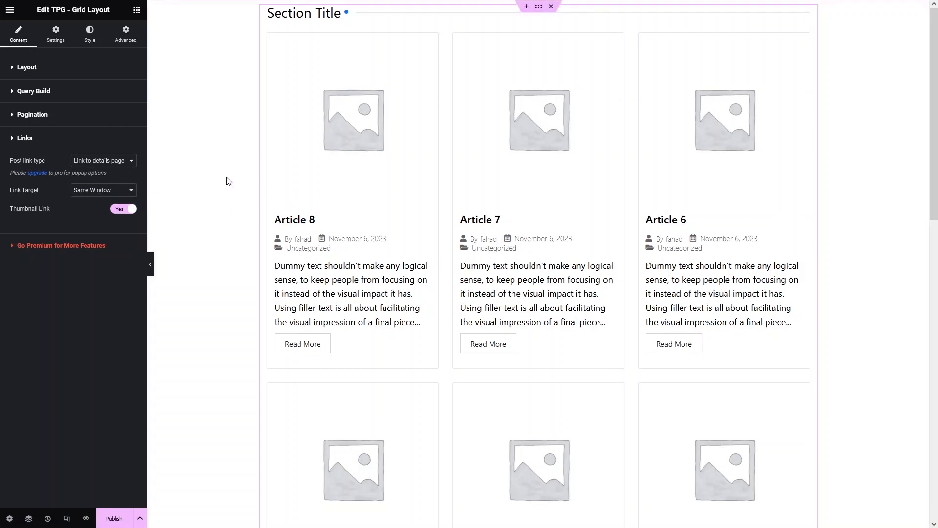
click(131, 190)
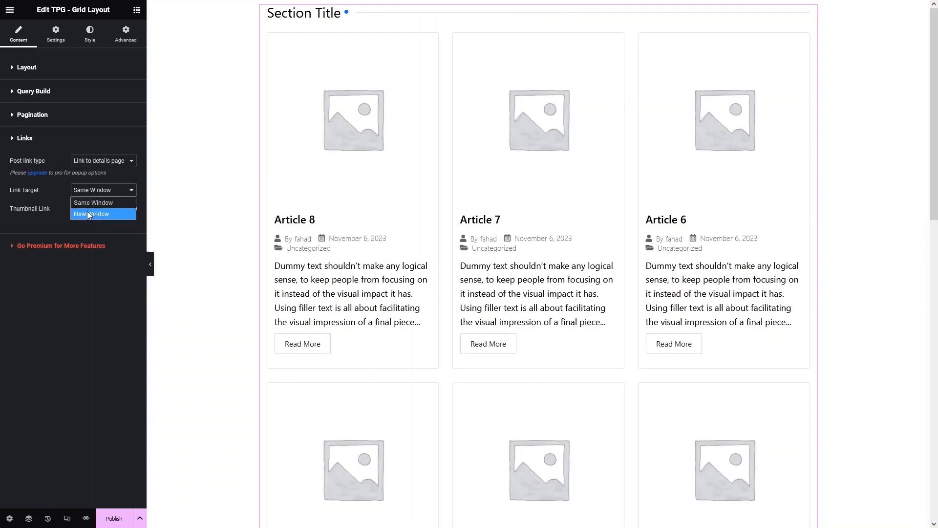
click(55, 207)
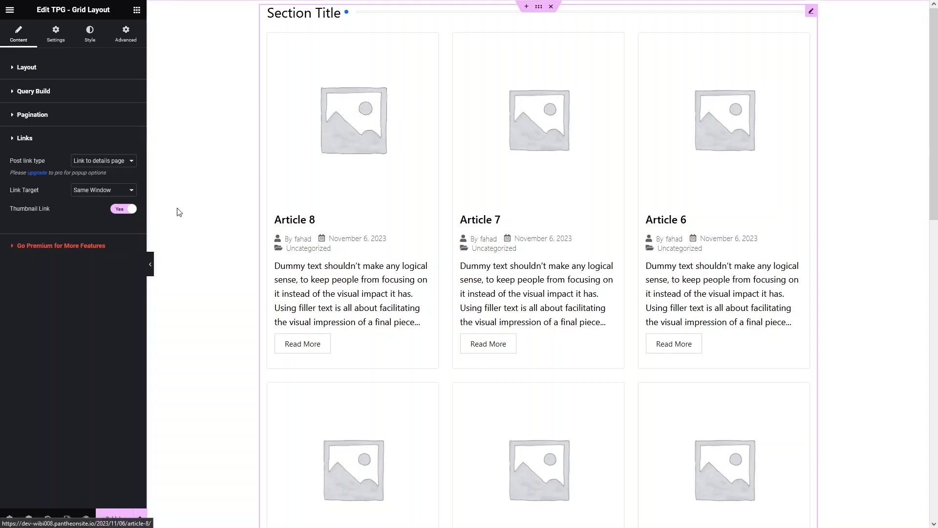
click(132, 210)
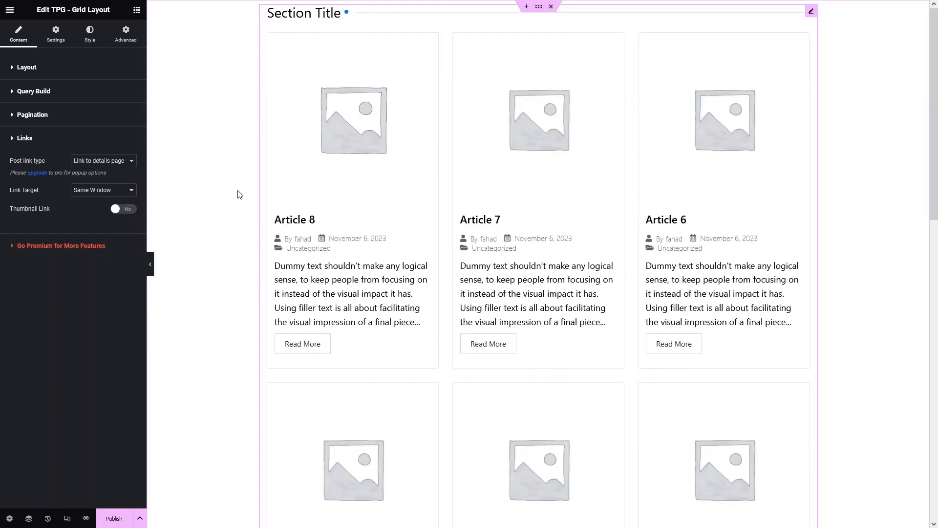
Turn the thumbnail link back on, and hide the grid's section title and meta data fields
click(128, 210)
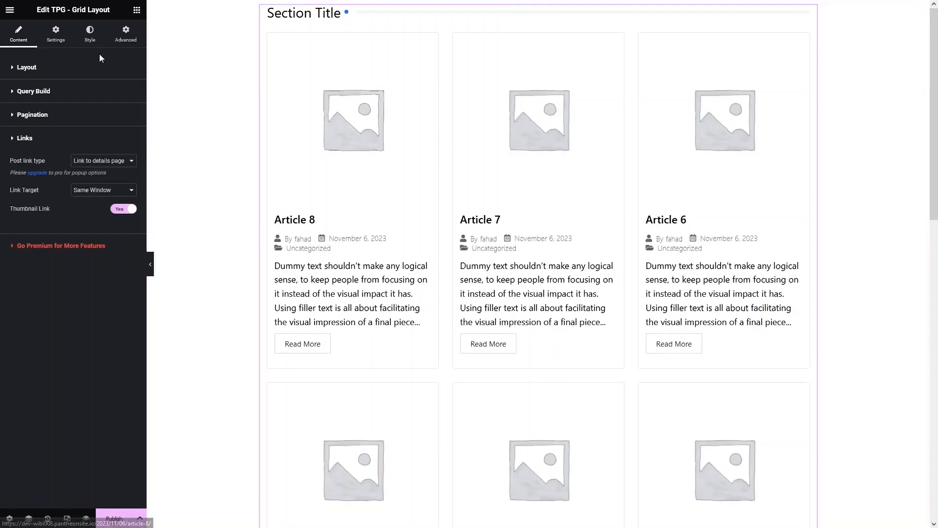
click(57, 36)
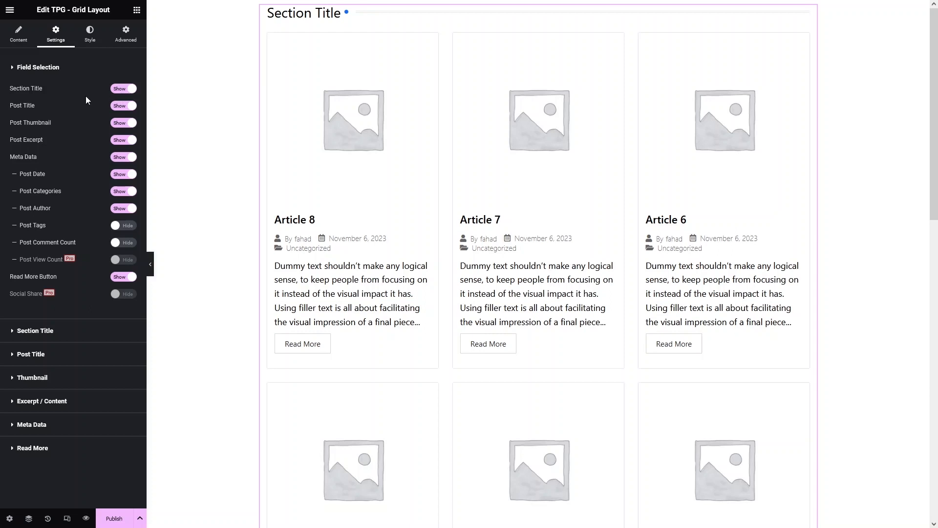
click(122, 90)
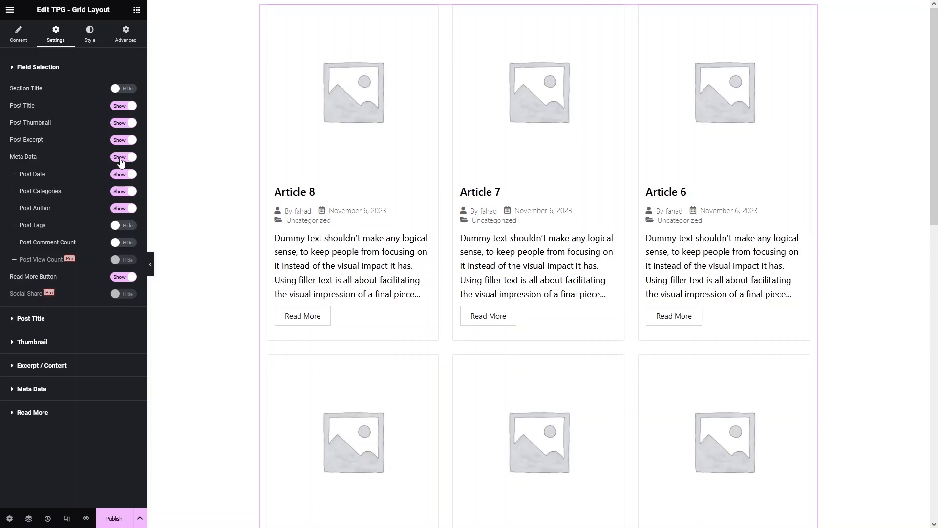
click(121, 159)
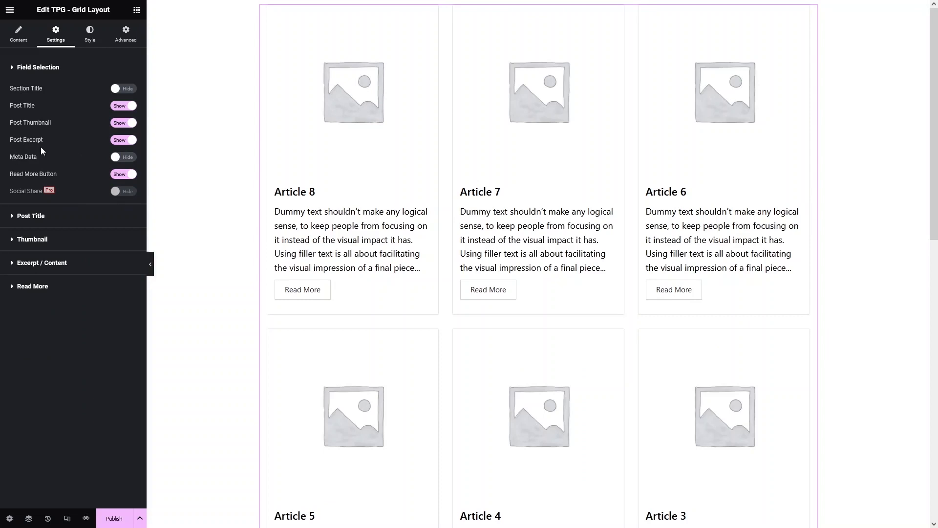
Check the post title's hover underline and visibility style choices, and set the title length to 50, cropped by Words
click(40, 218)
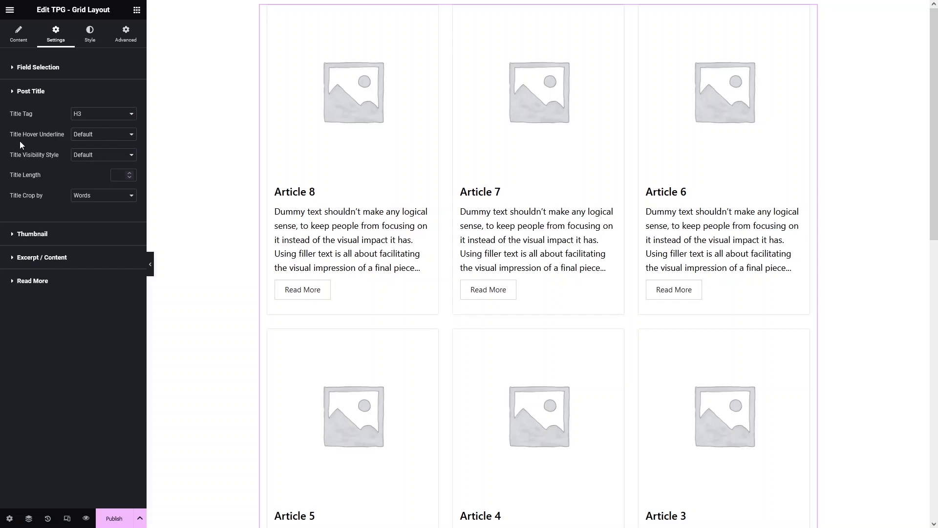
click(88, 134)
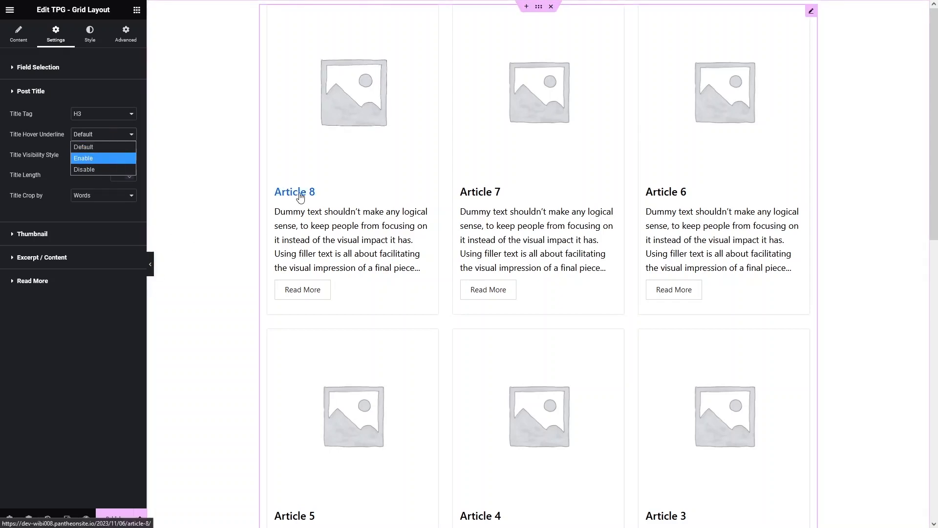
click(37, 163)
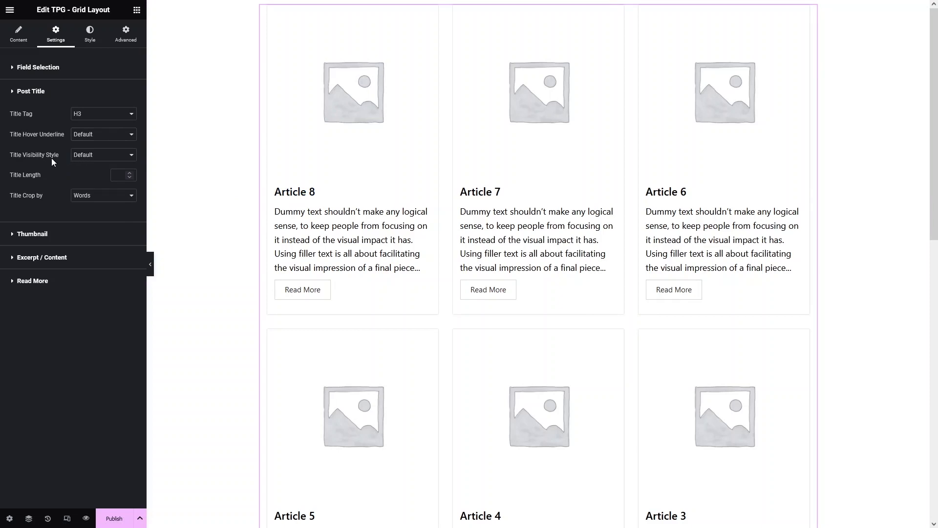
click(96, 161)
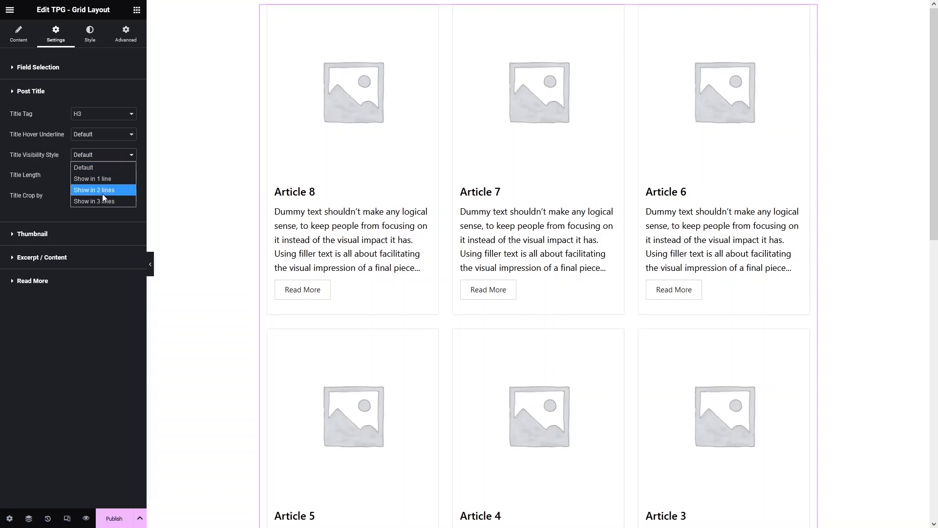
click(55, 183)
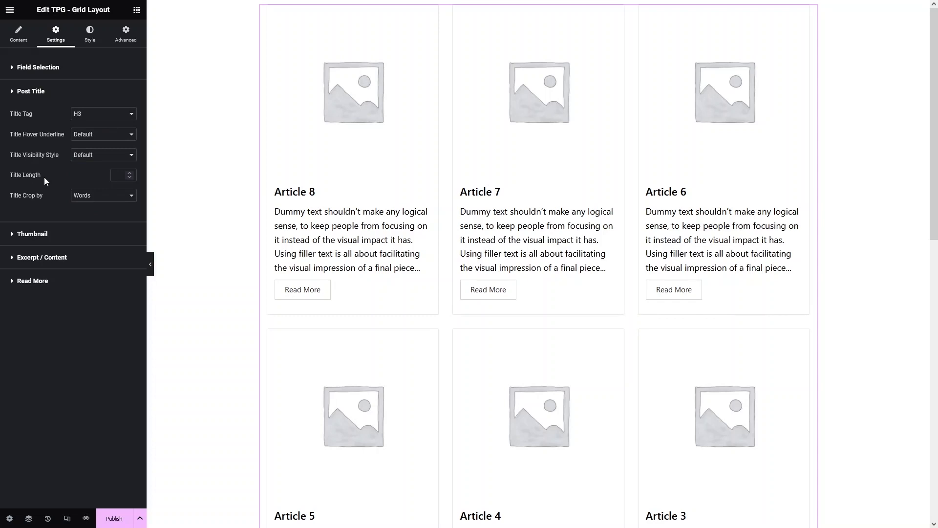
click(115, 175)
text(50)
click(98, 197)
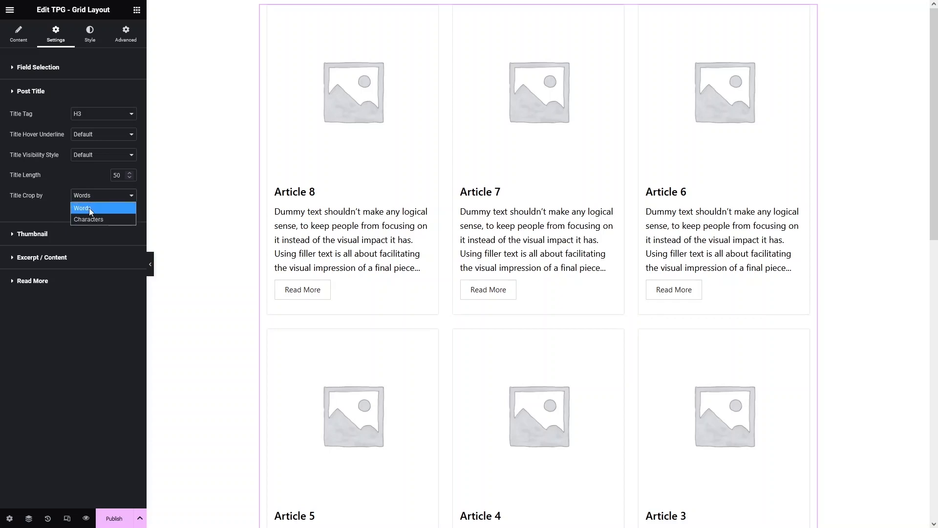
click(49, 209)
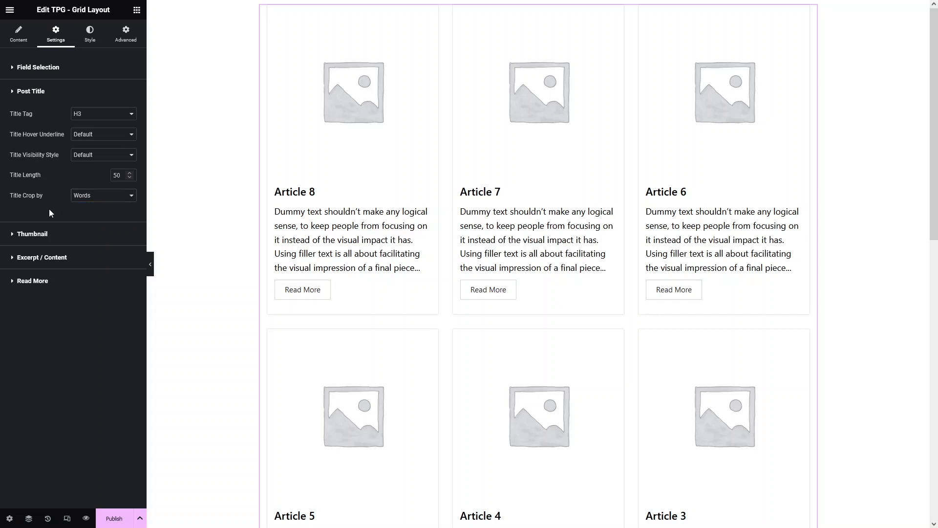
Examine the thumbnail settings and the available image hover animation choices
click(40, 237)
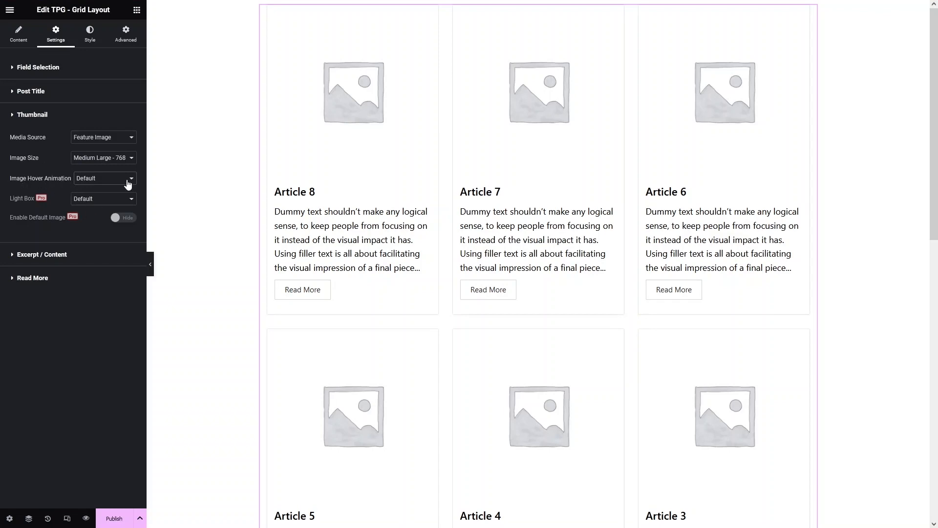
click(127, 179)
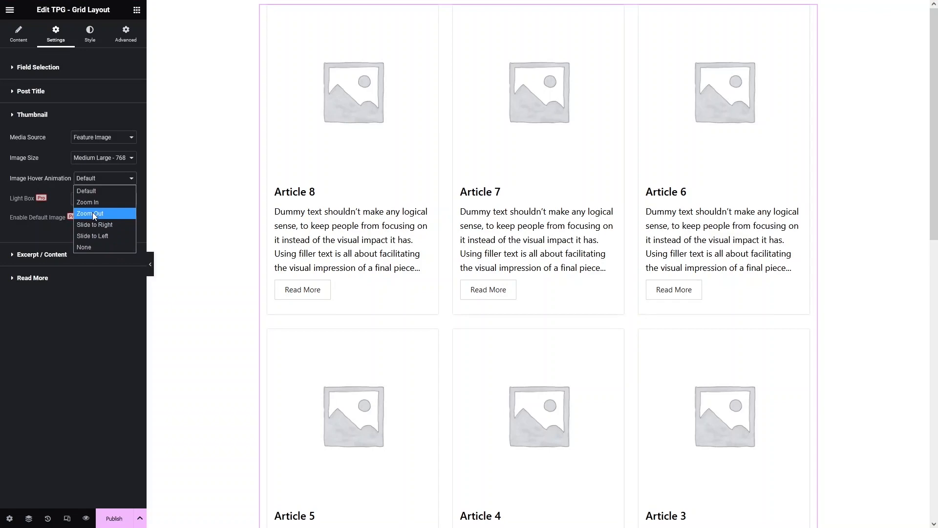
click(43, 227)
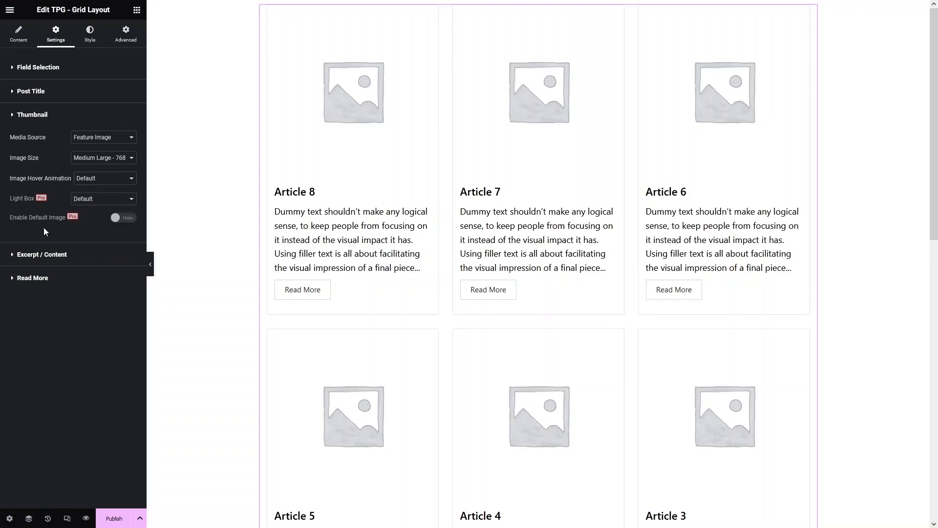
Review the excerpt type choices, and set the excerpt limit to 100 characters after trying 50
click(29, 256)
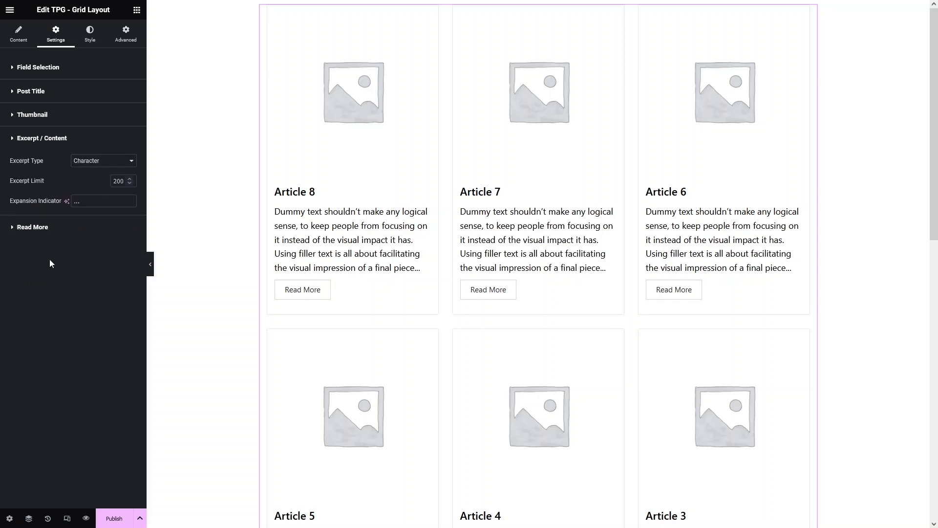
click(98, 161)
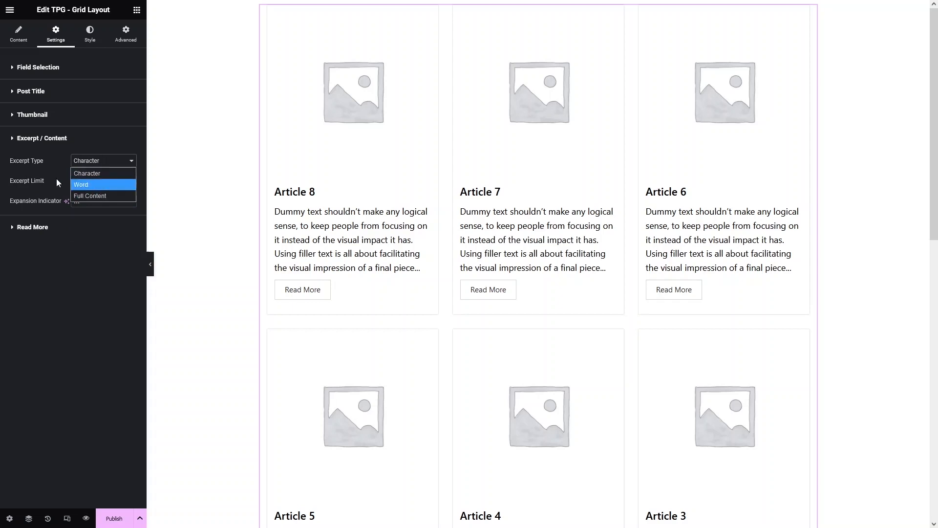
click(42, 170)
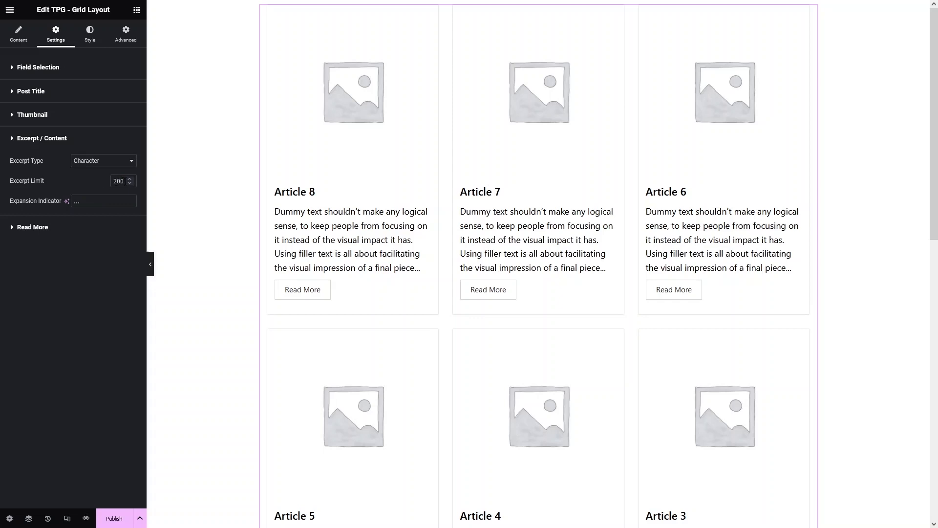
drag(125, 181, 104, 181)
text(50)
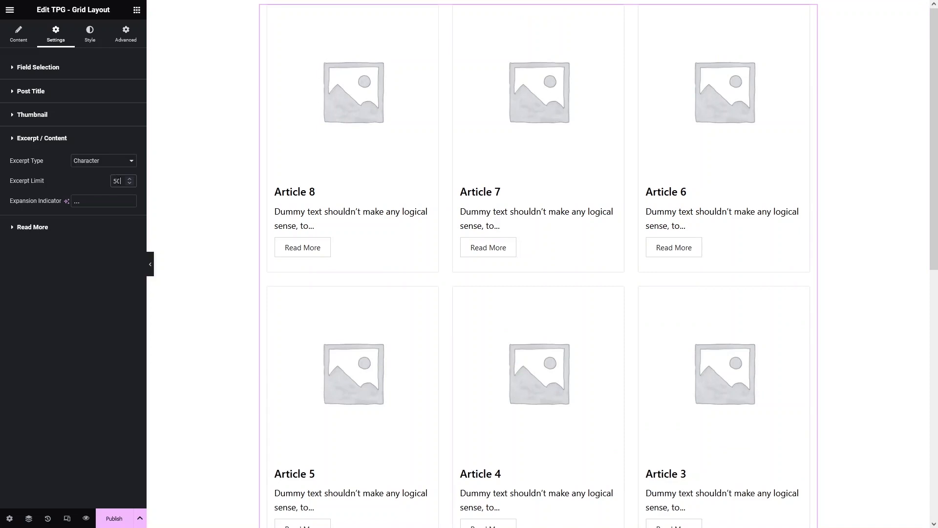
key(BackSpace)
text(1)
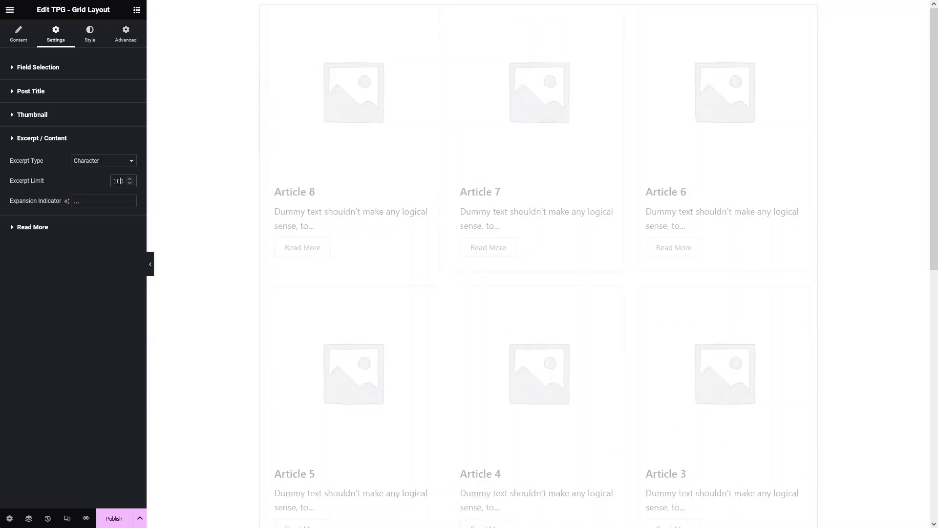
text(0)
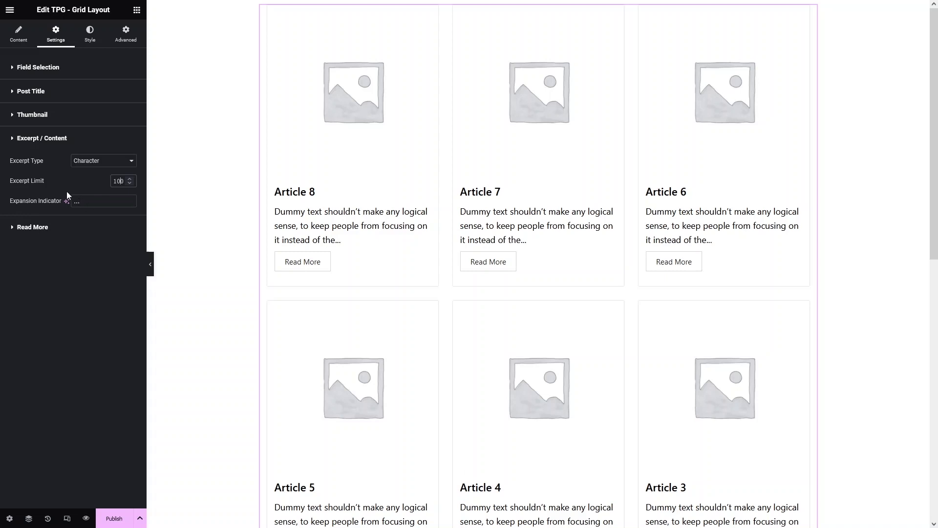
double_click(88, 200)
Review the Read More button's style choices and its label text
click(12, 231)
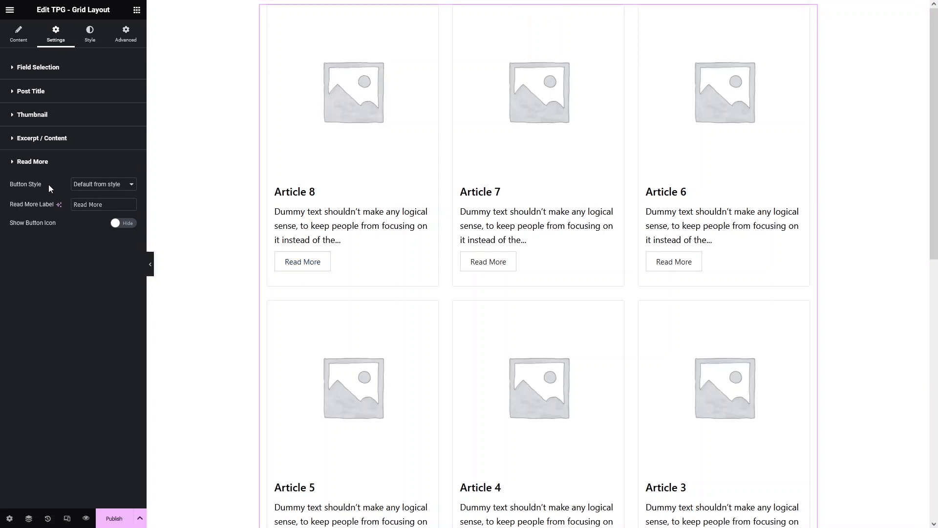
click(107, 189)
click(86, 242)
triple_click(94, 204)
Show an icon on the Read More button, filtering the icon library for "arrow" and inserting the solid circled right arrow
click(125, 224)
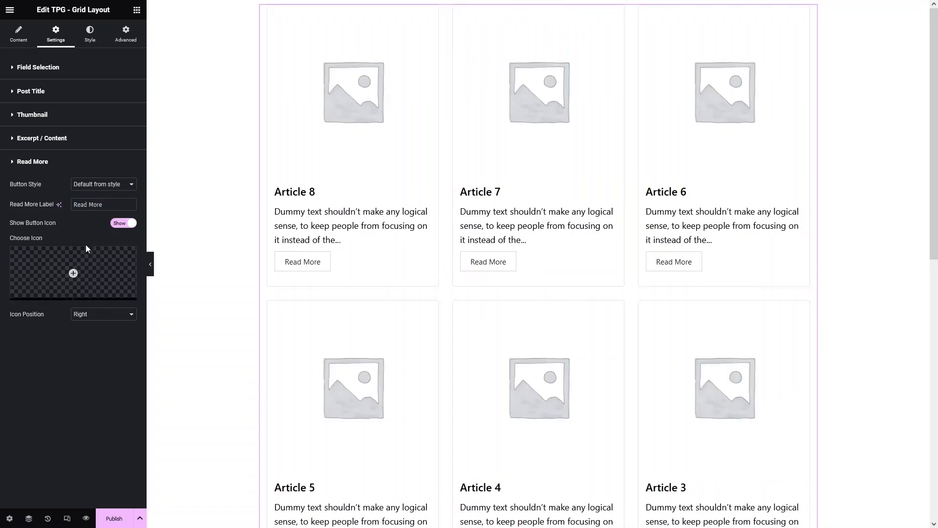
click(73, 273)
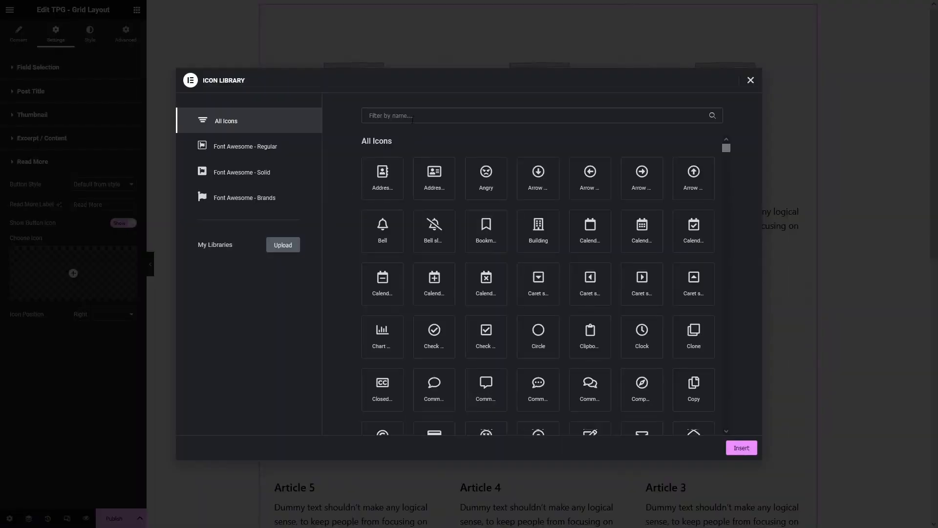
click(412, 116)
text(arrow)
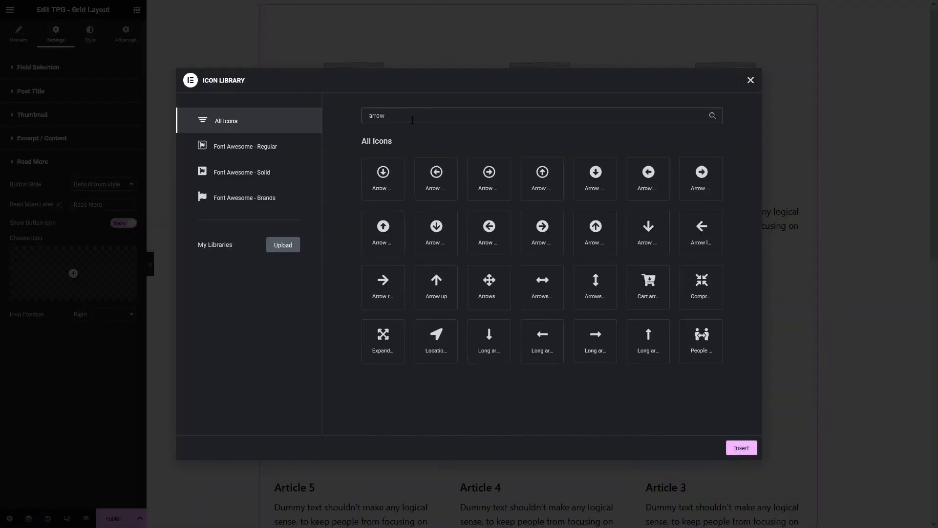
click(700, 181)
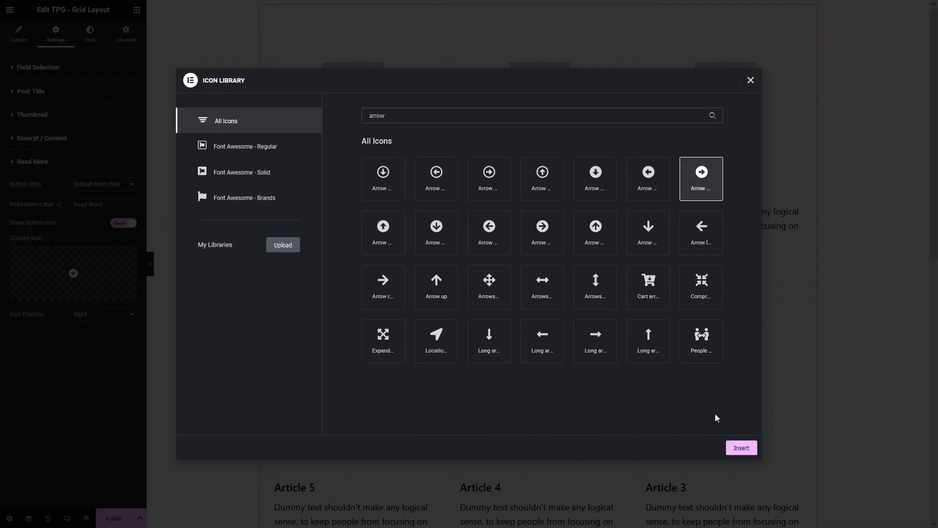
click(741, 448)
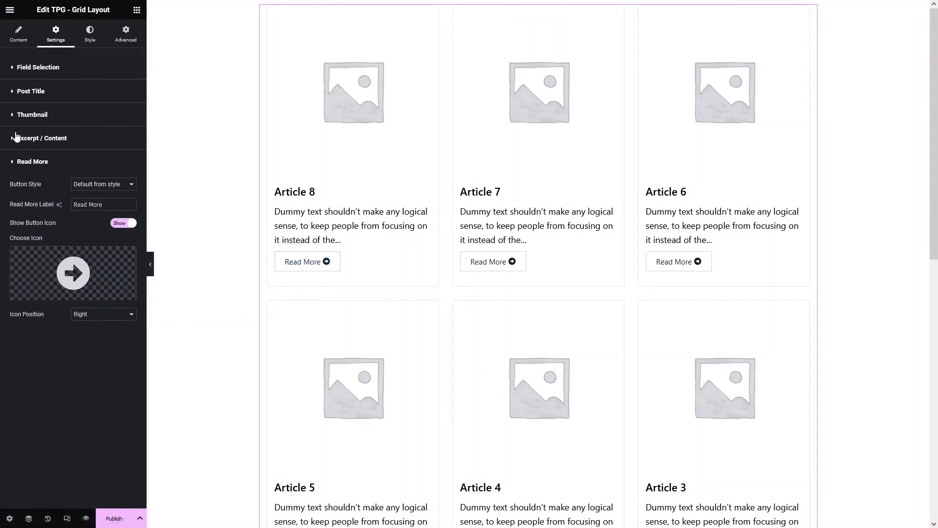
Set the post title's font weight to 700 (Bold), and align it left after trying centered alignment
click(87, 37)
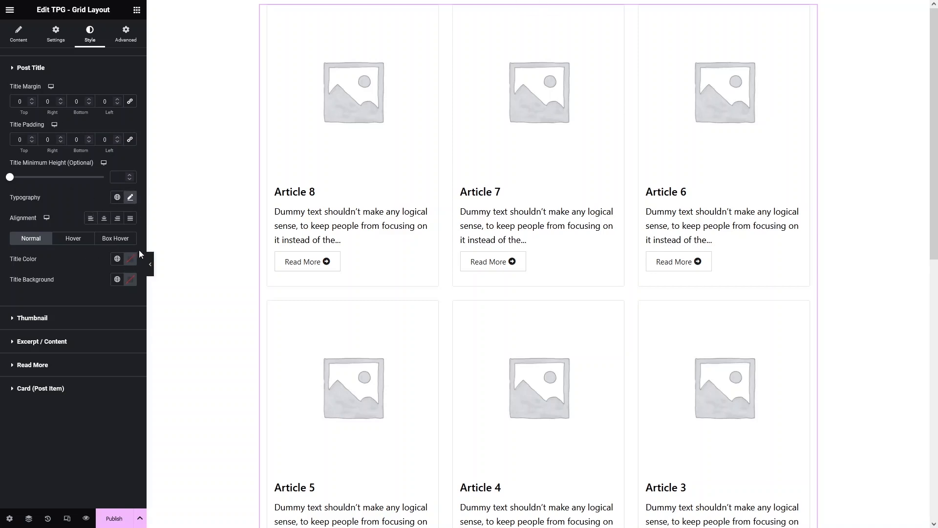
click(131, 198)
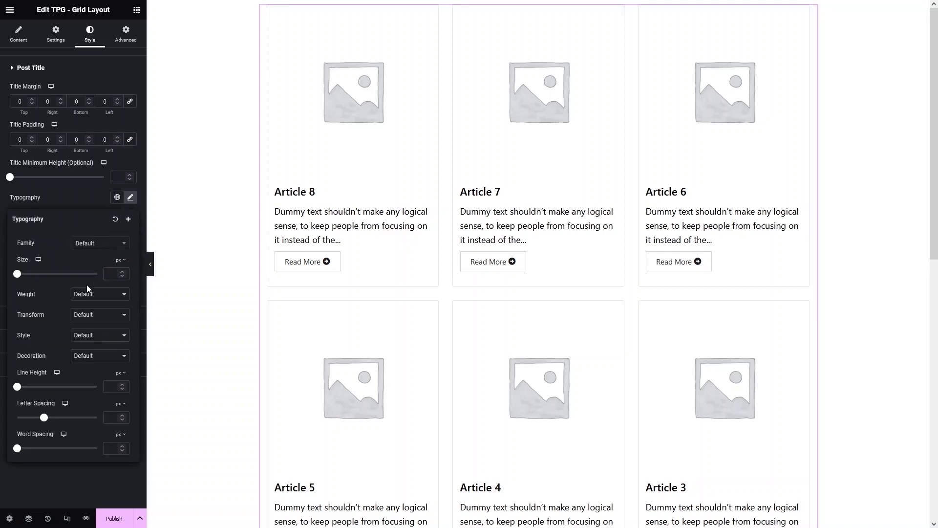
click(94, 295)
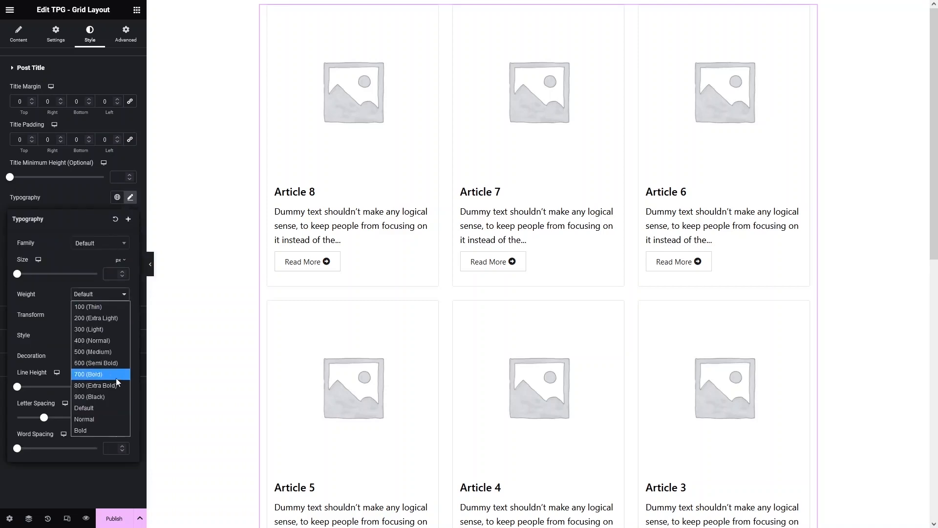
click(84, 374)
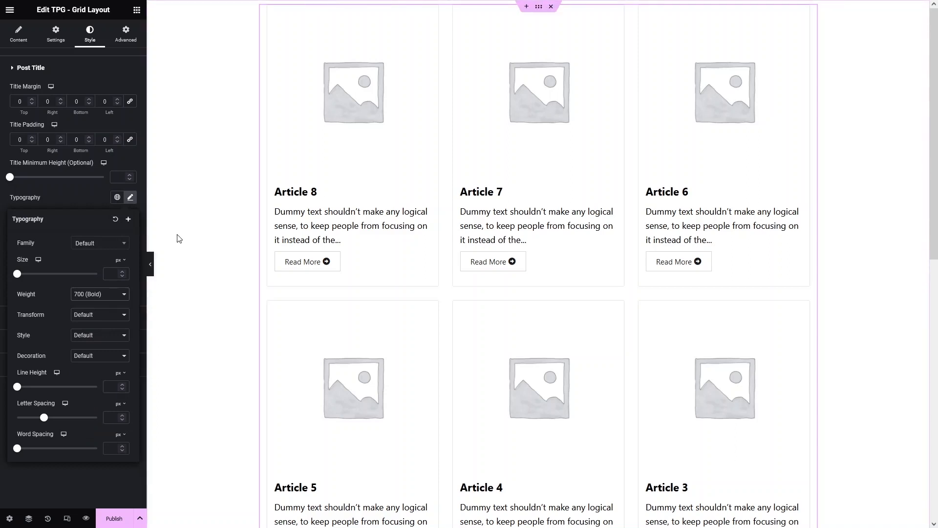
click(129, 197)
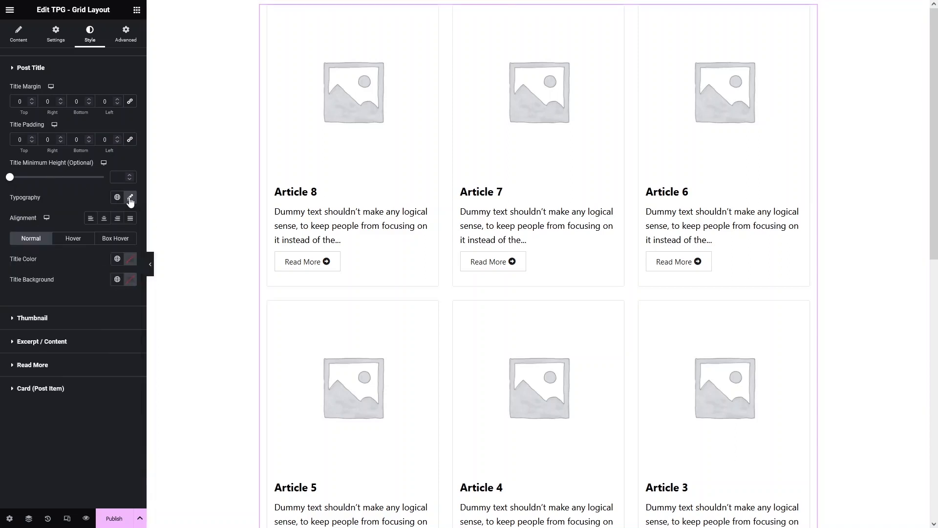
click(106, 223)
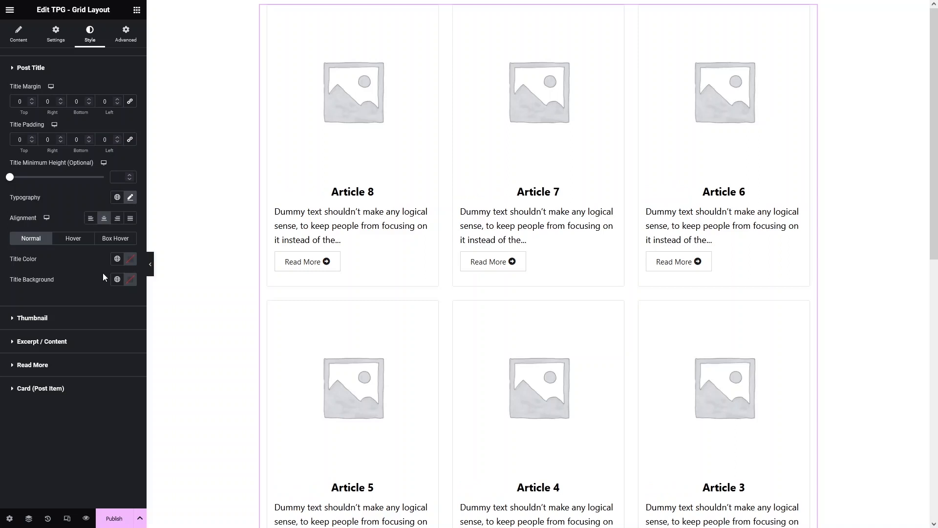
click(91, 220)
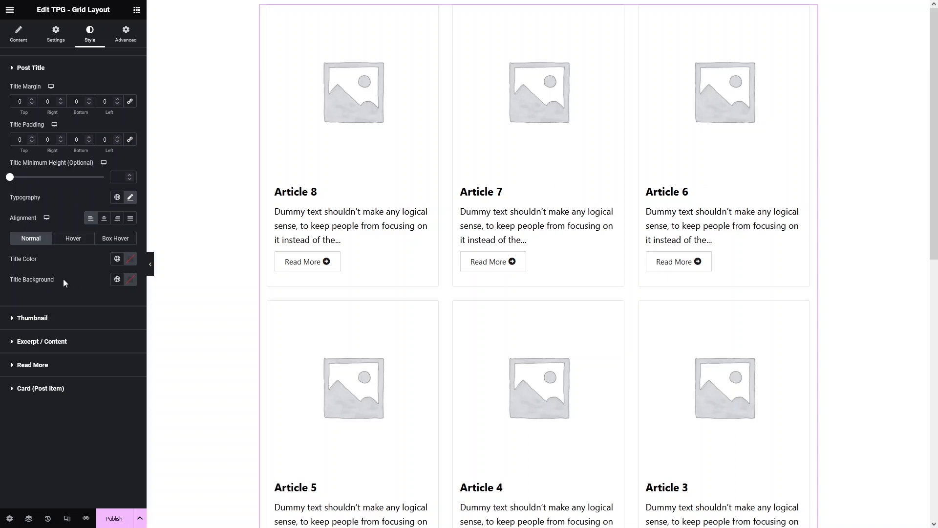
Set the post title's hover color to a bright green, leaving its normal color alone
click(74, 240)
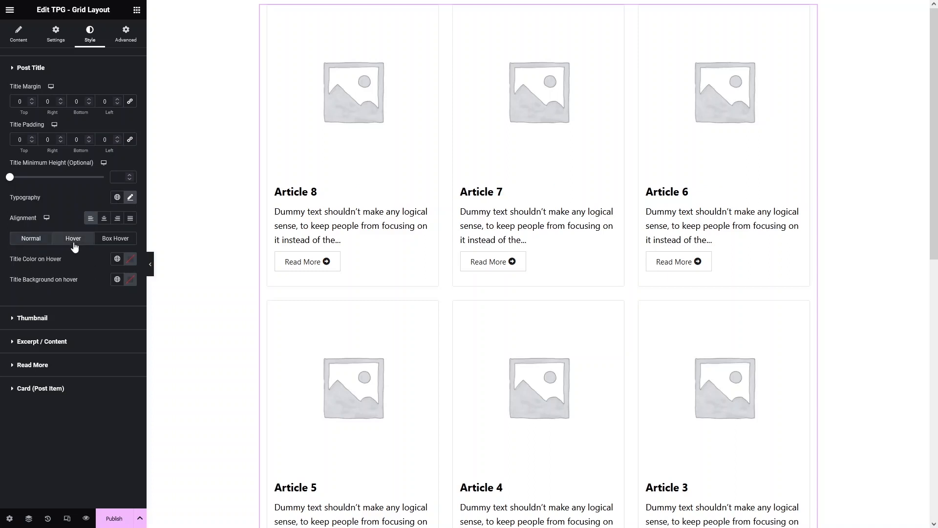
click(130, 260)
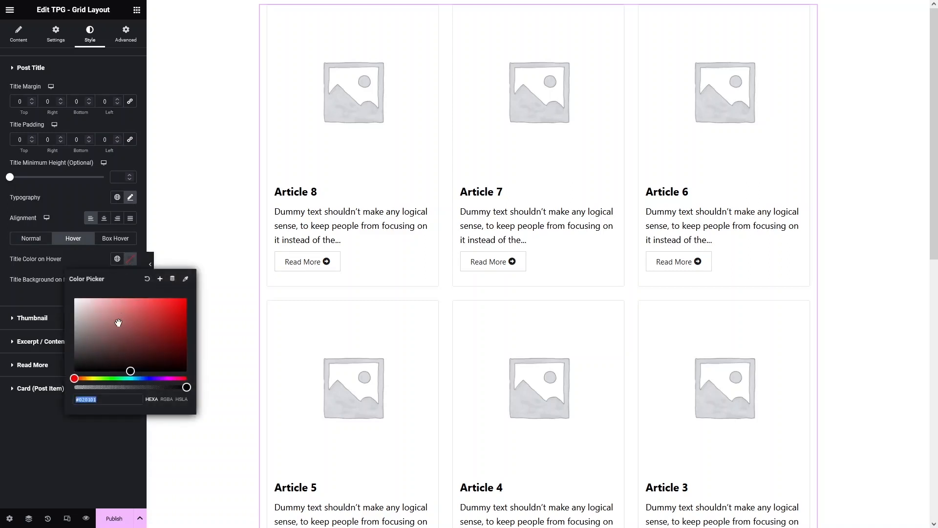
click(109, 379)
click(112, 378)
click(186, 315)
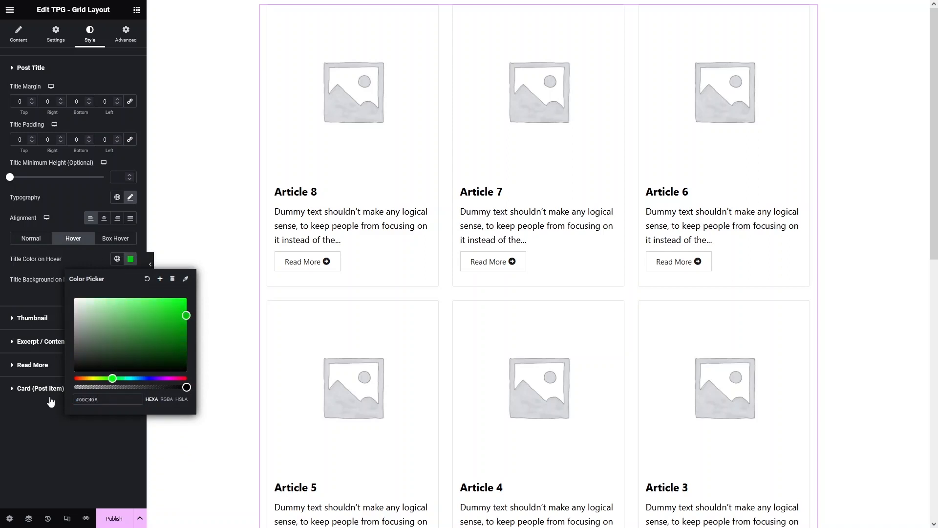
double_click(105, 397)
click(87, 256)
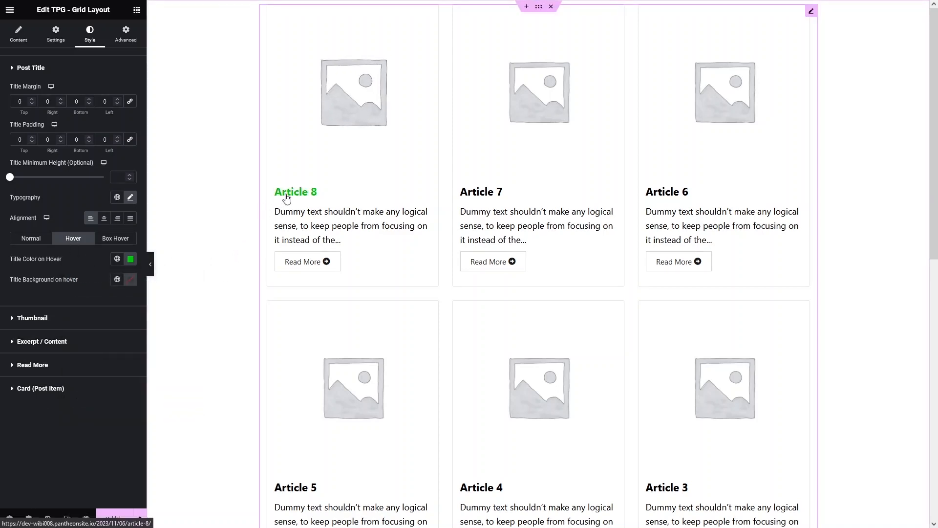
Darken the post title's hover color slightly to #00B309 and copy its hex code
click(131, 259)
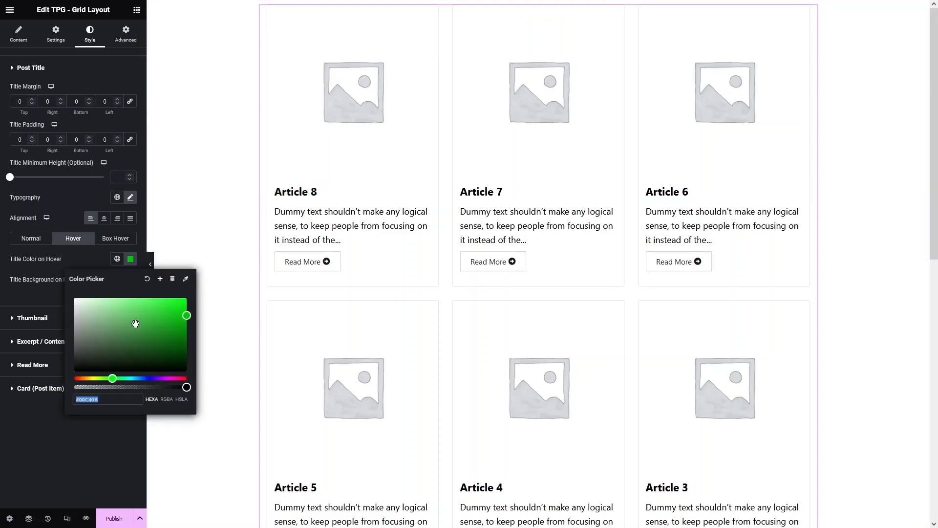
mouse_move(186, 316)
mouse_down()
mouse_move(187, 331)
mouse_move(187, 320)
mouse_up()
drag(98, 400, 72, 403)
key(ctrl+c)
click(78, 263)
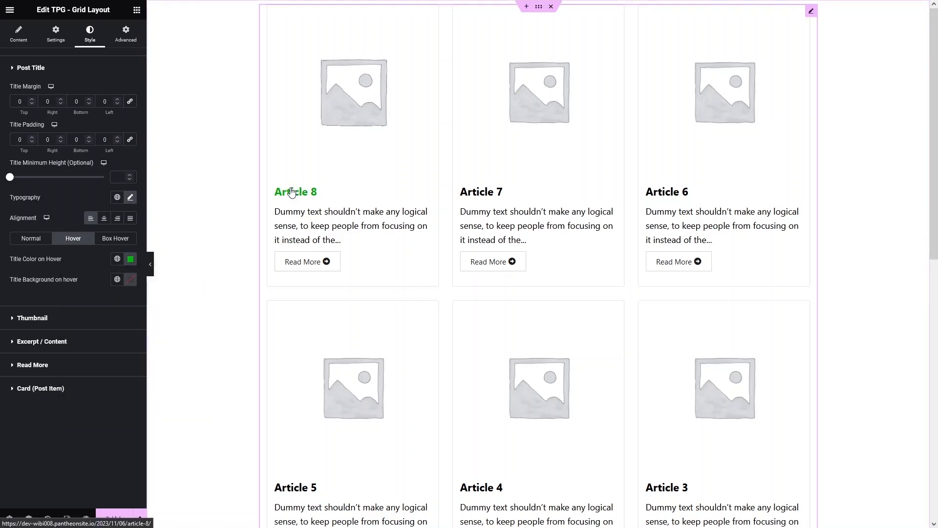
Review the style options for the post thumbnail and for the excerpt content
click(43, 320)
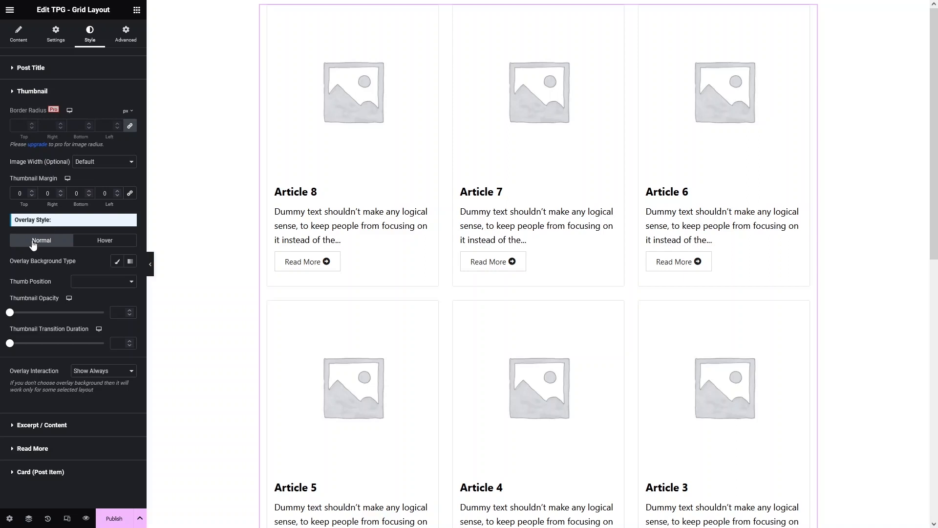
click(25, 93)
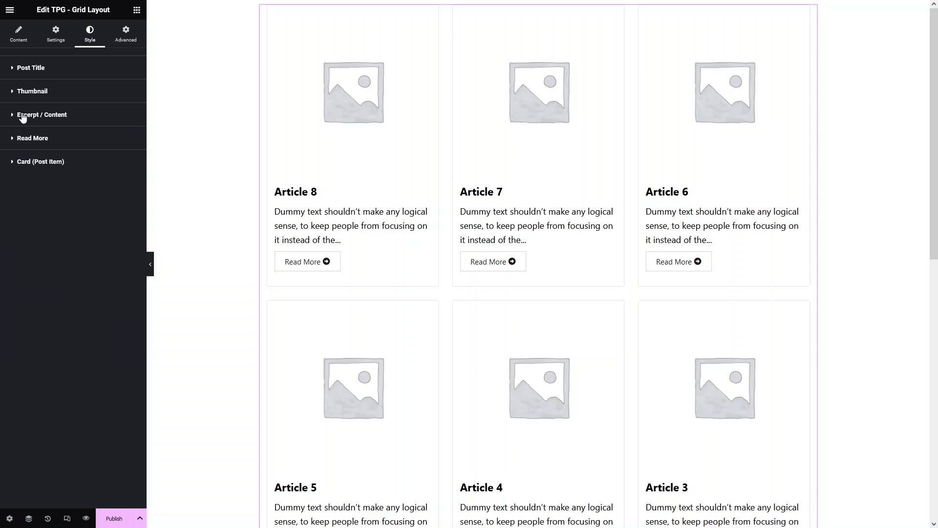
click(23, 117)
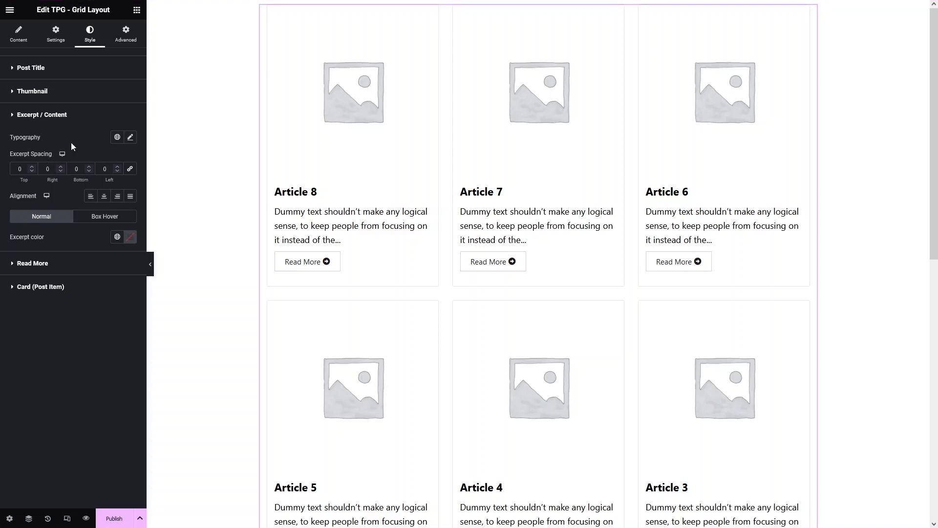
Set the Read More button's border radius to 10 px on all corners
click(36, 264)
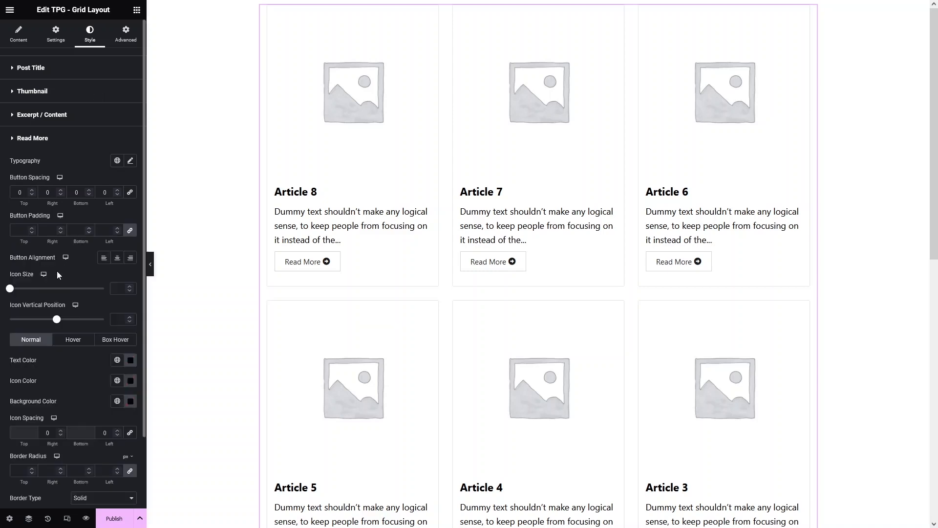
scroll(60, 268, down, 2)
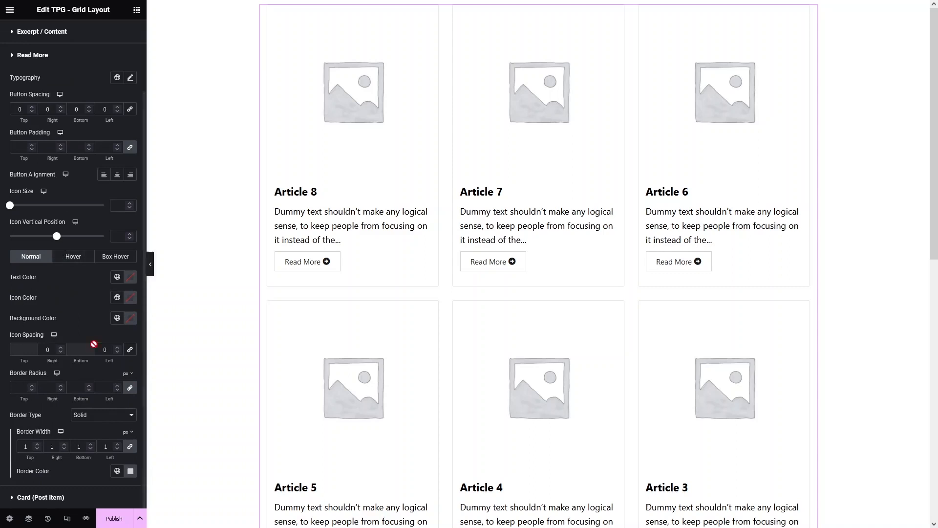
click(20, 388)
text(10)
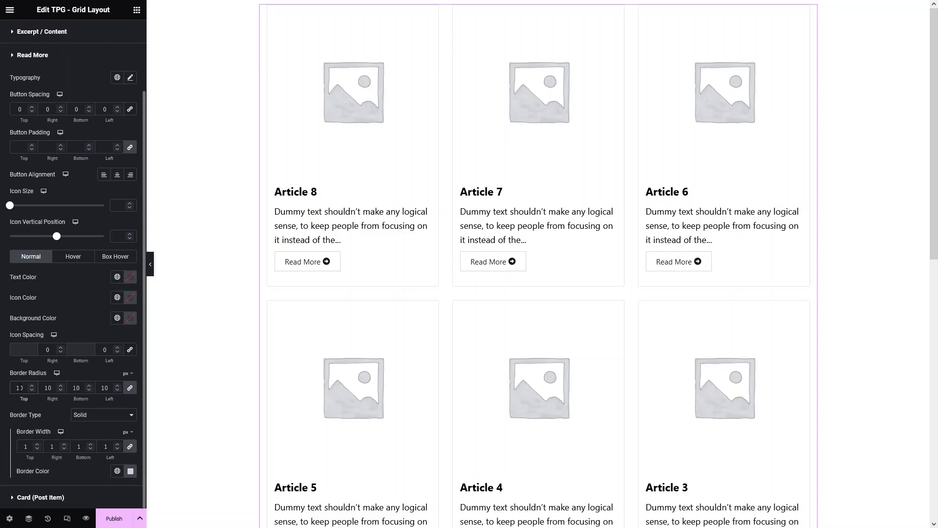
Apply the copied green #00B309 to the Read More button's icon and text hover colors
click(130, 297)
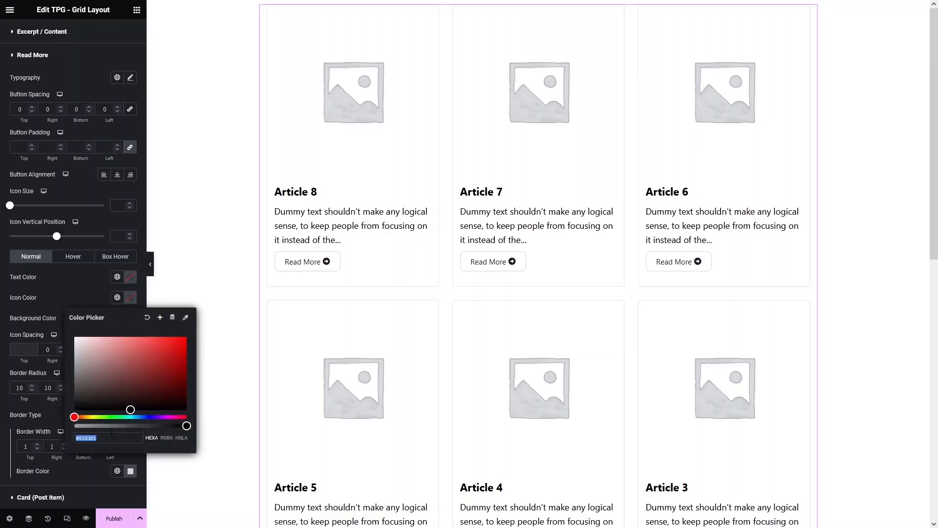
click(71, 268)
click(73, 257)
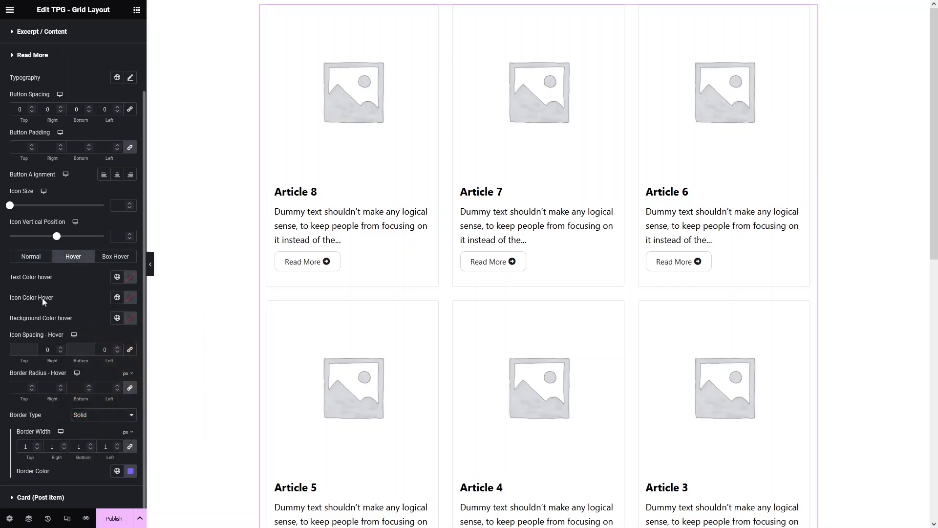
click(130, 298)
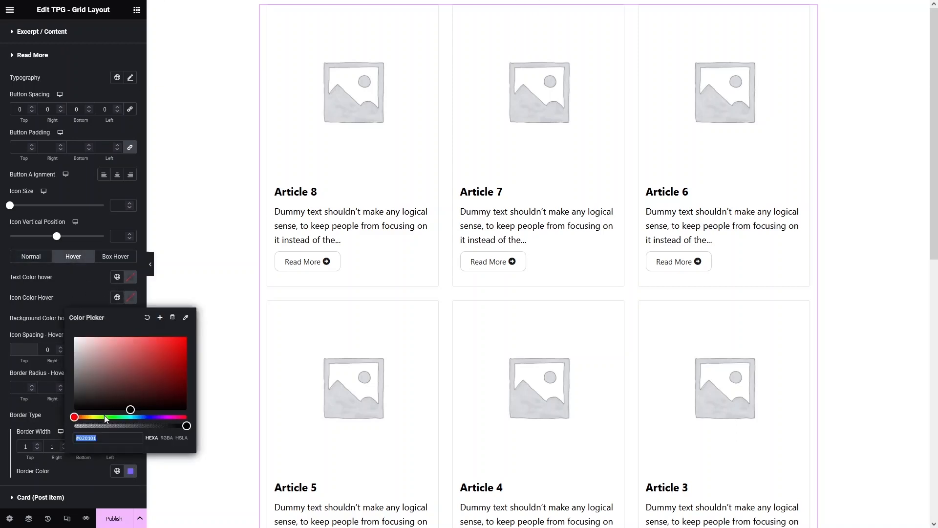
key(ctrl+v)
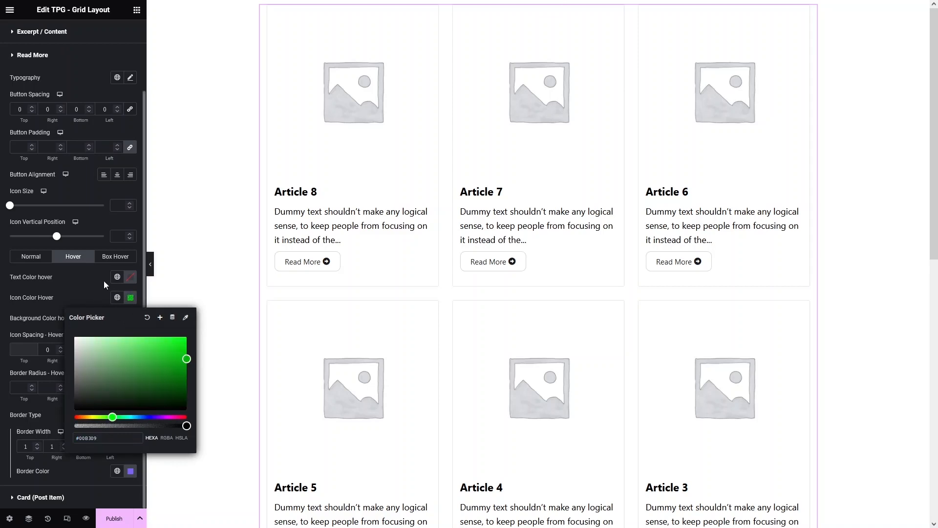
click(92, 290)
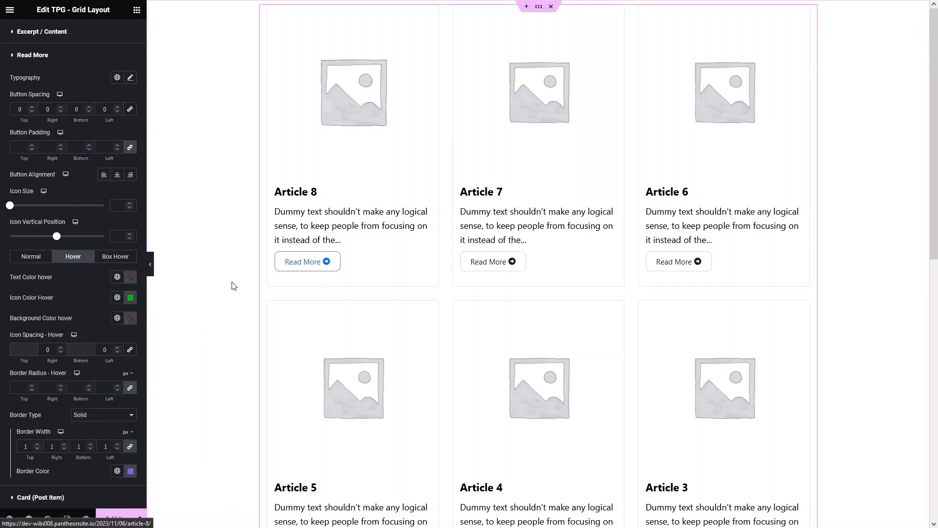
click(131, 277)
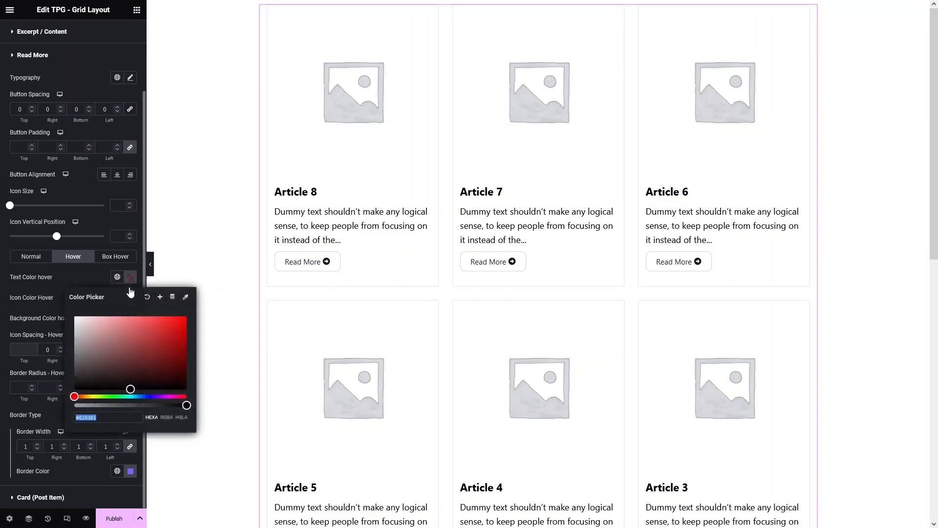
key(ctrl+v)
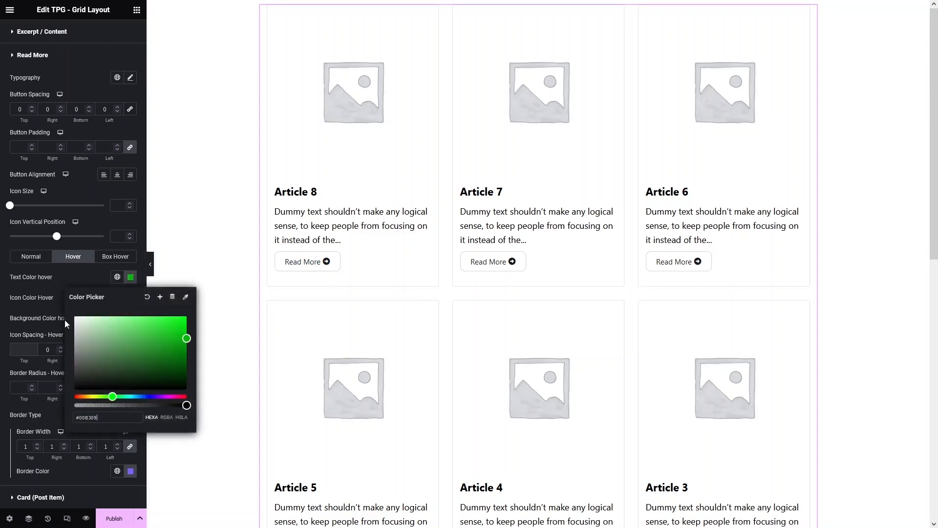
click(72, 281)
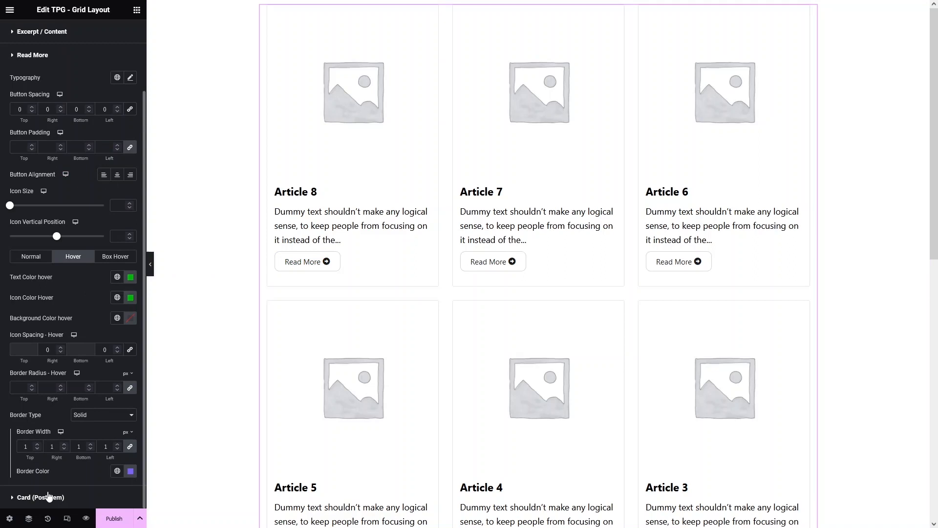
Set the post card's border radius to 10 px and its content padding to 20 on all sides
click(54, 498)
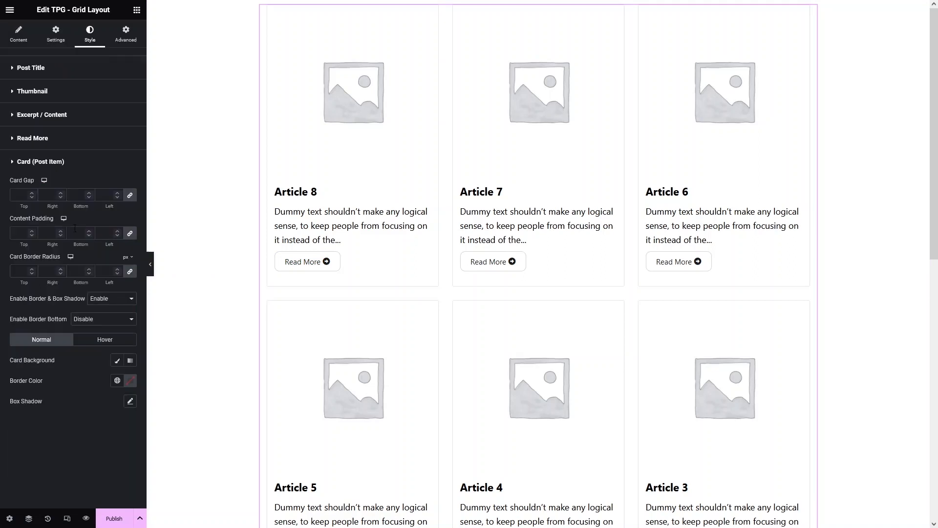
click(22, 271)
text(10)
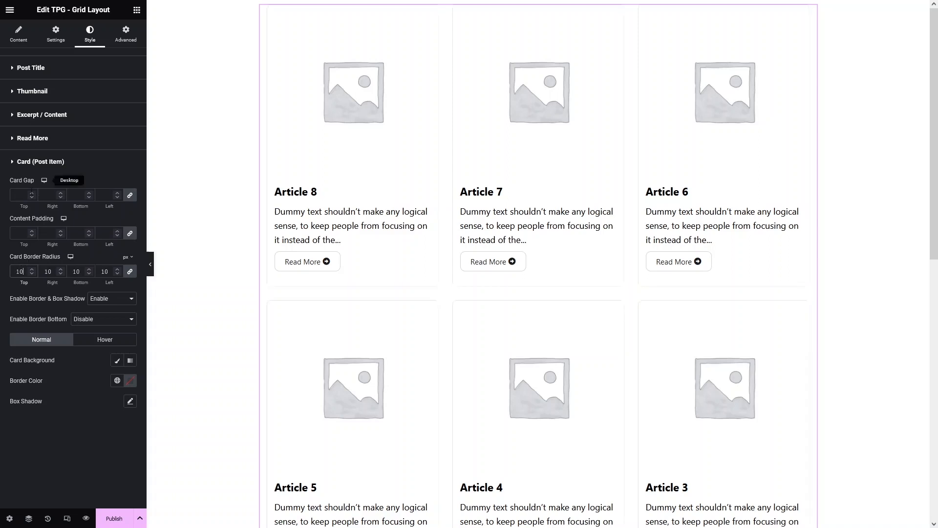
click(17, 233)
text(20)
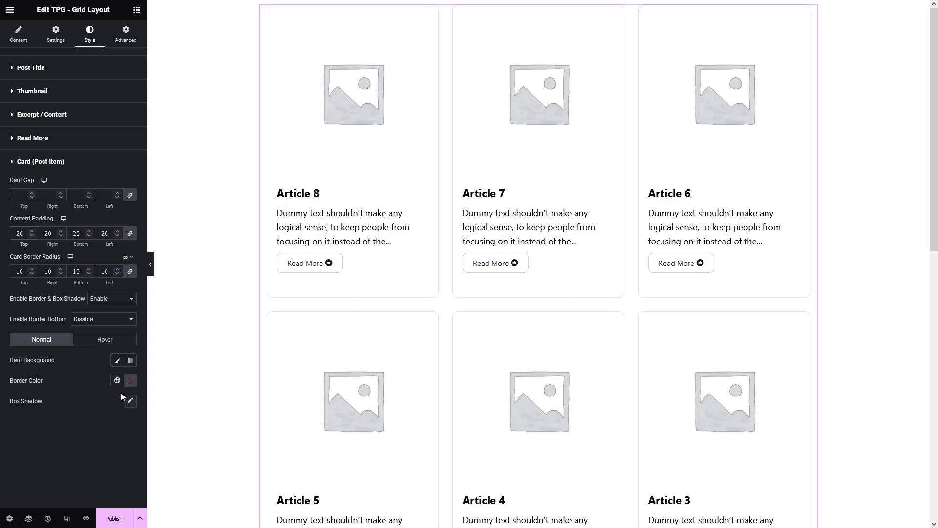
Try a light red background color on the post cards, and clear the color
click(117, 361)
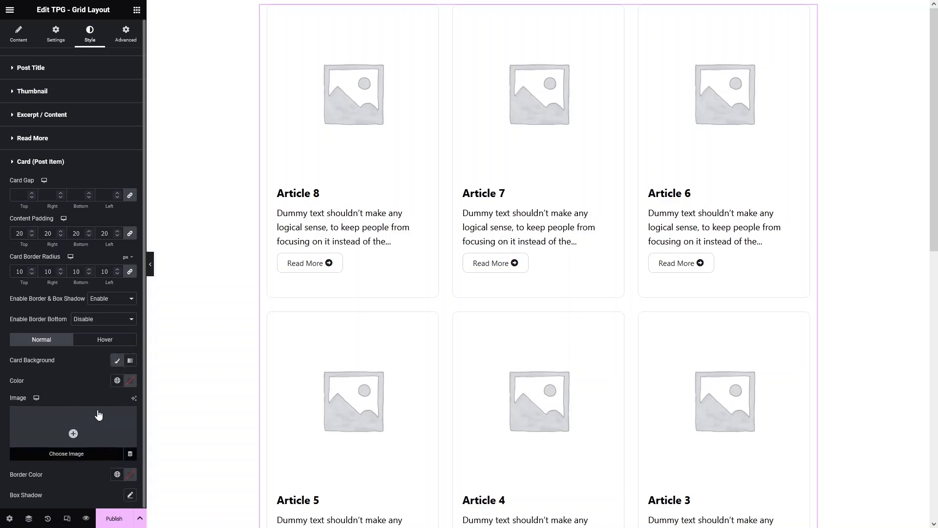
click(128, 381)
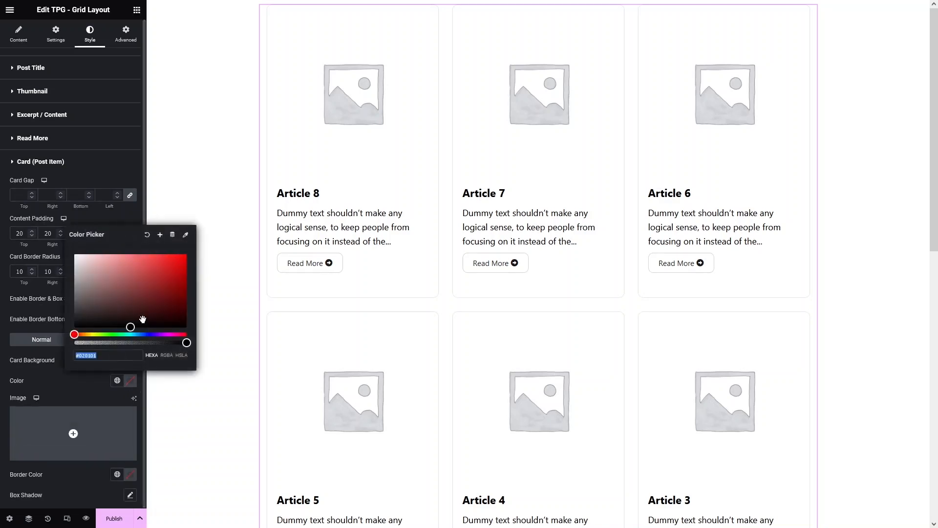
drag(143, 320, 122, 256)
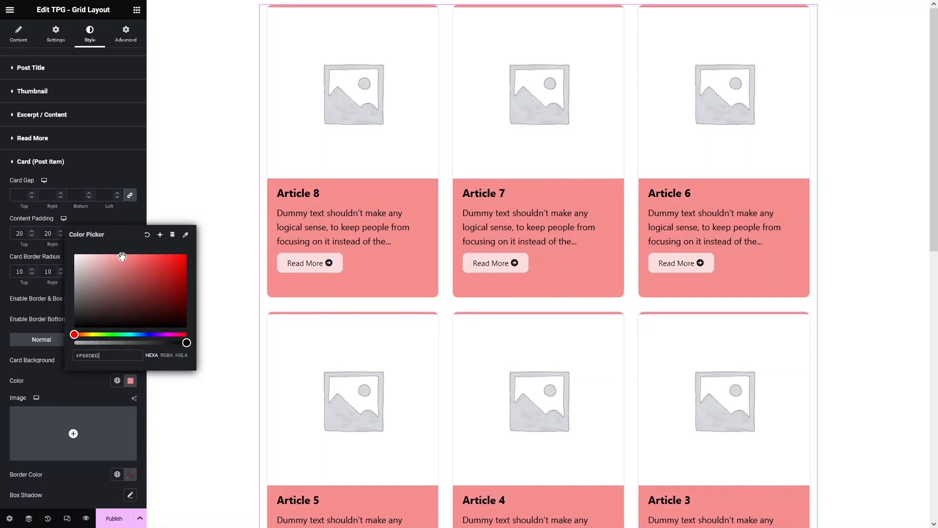
click(146, 236)
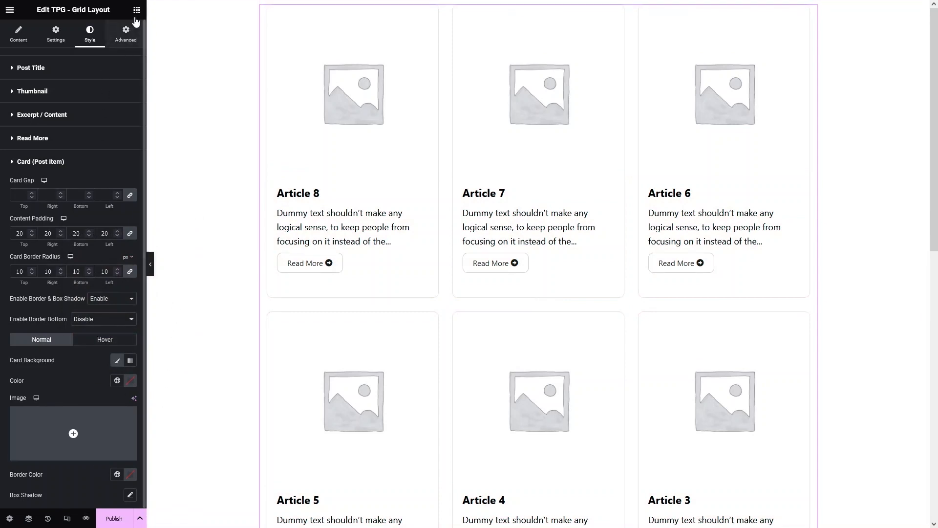
Unlink the grid widget's margin values and set only its top margin to 50 px
click(125, 33)
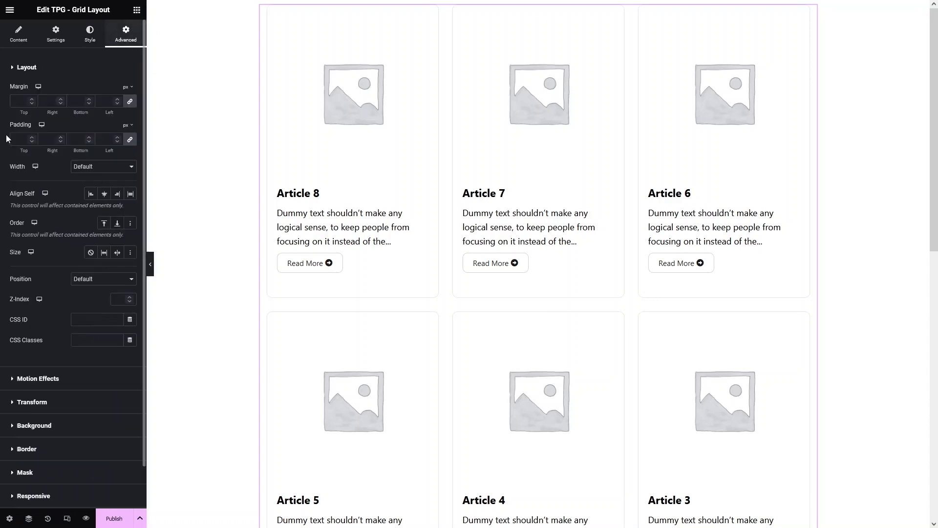
click(130, 103)
drag(23, 102, 7, 102)
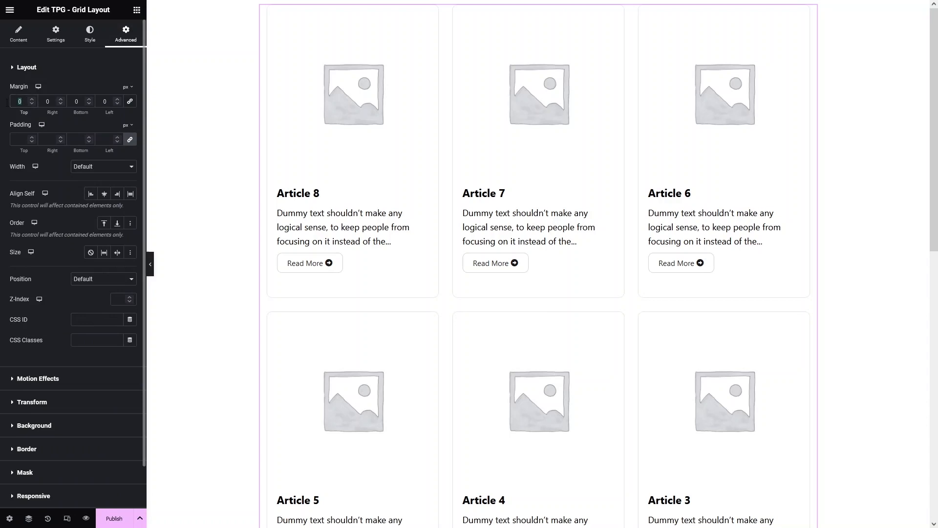
text(50)
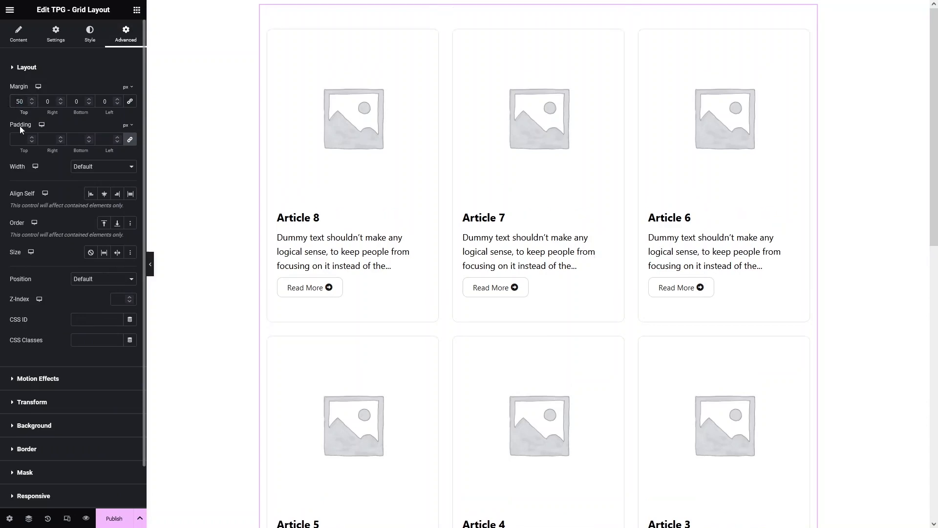
Add a Heading widget above the post grid with the title "Post Grid"
click(137, 10)
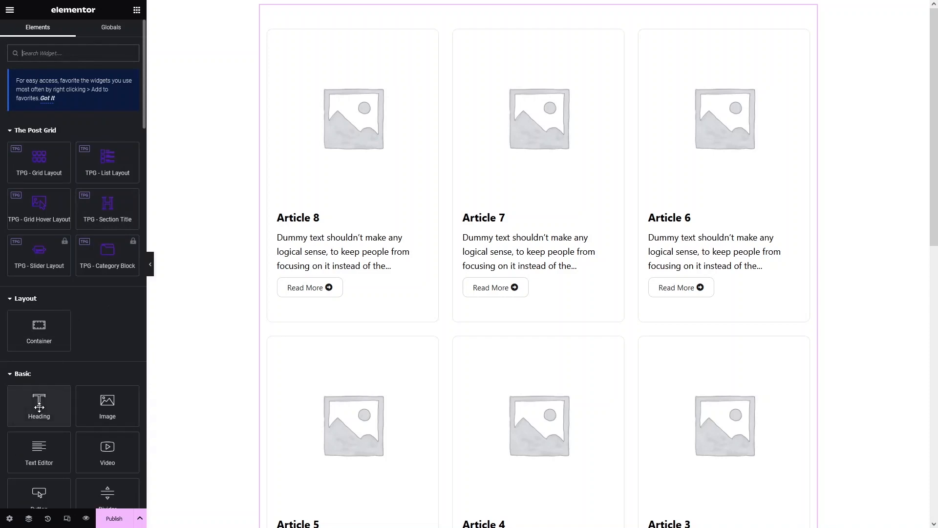
drag(39, 407, 398, 9)
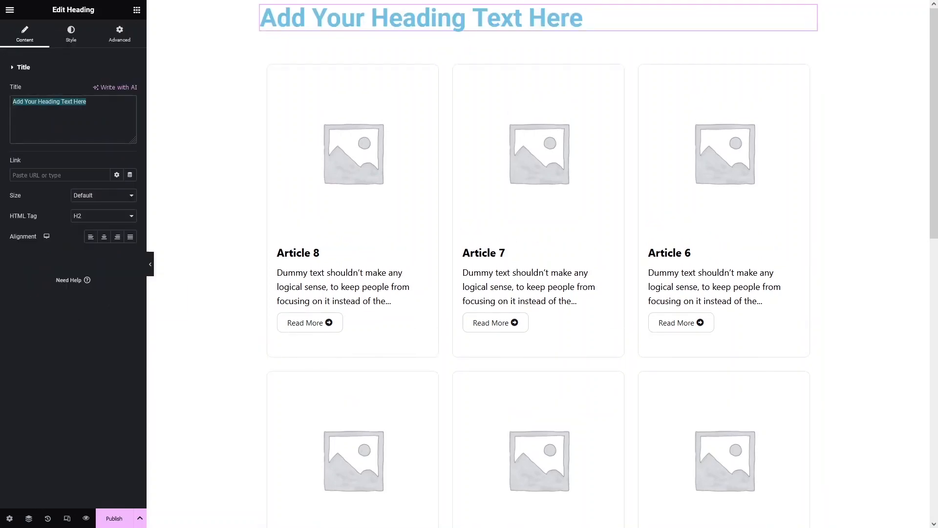
text(Post Grid)
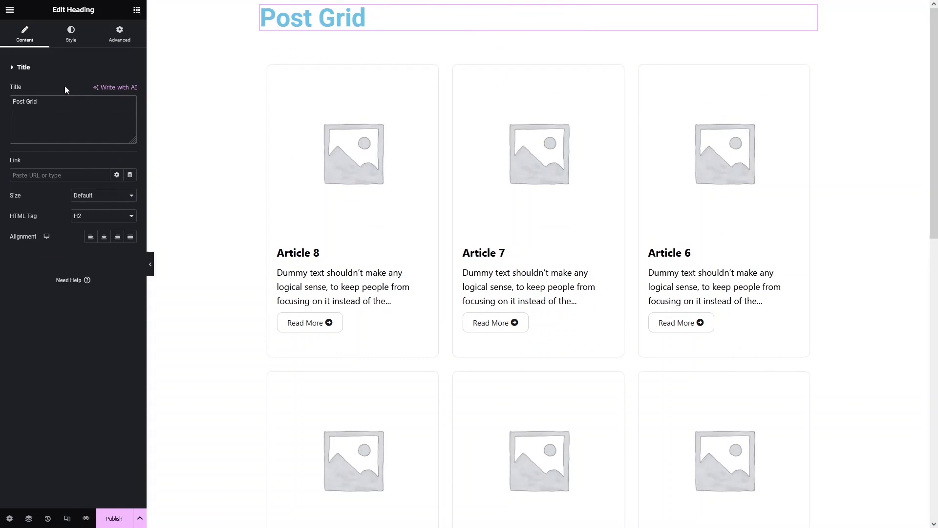
Set the "Post Grid" heading's text color to black
click(71, 34)
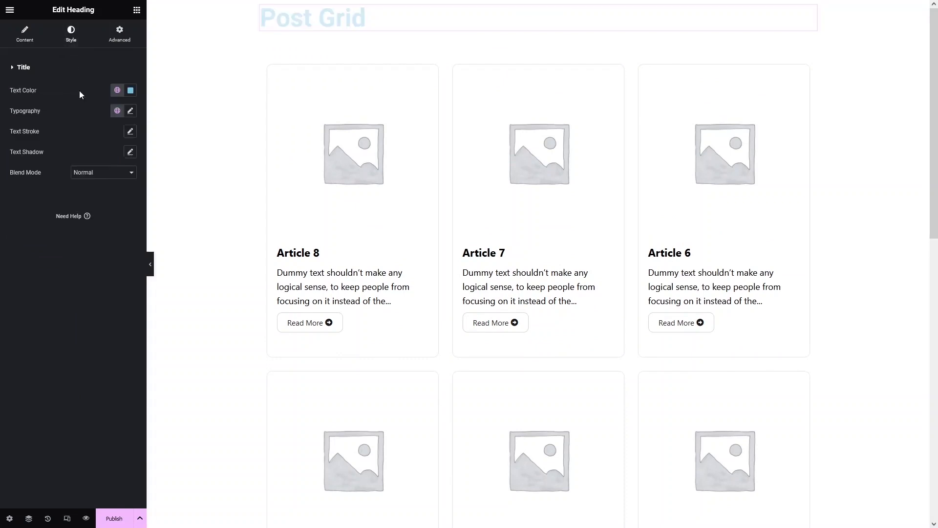
click(130, 90)
click(112, 209)
drag(186, 152, 62, 218)
click(10, 270)
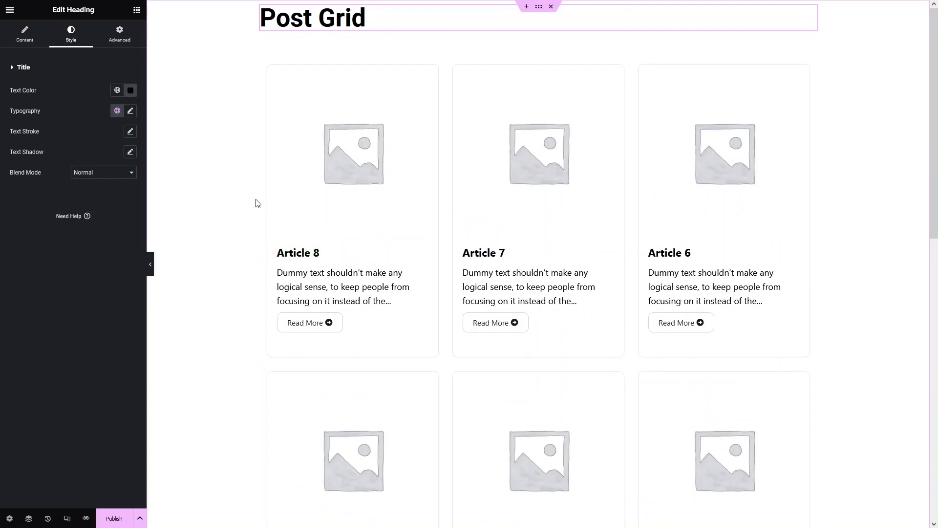
Publish the page and open the live version
click(112, 518)
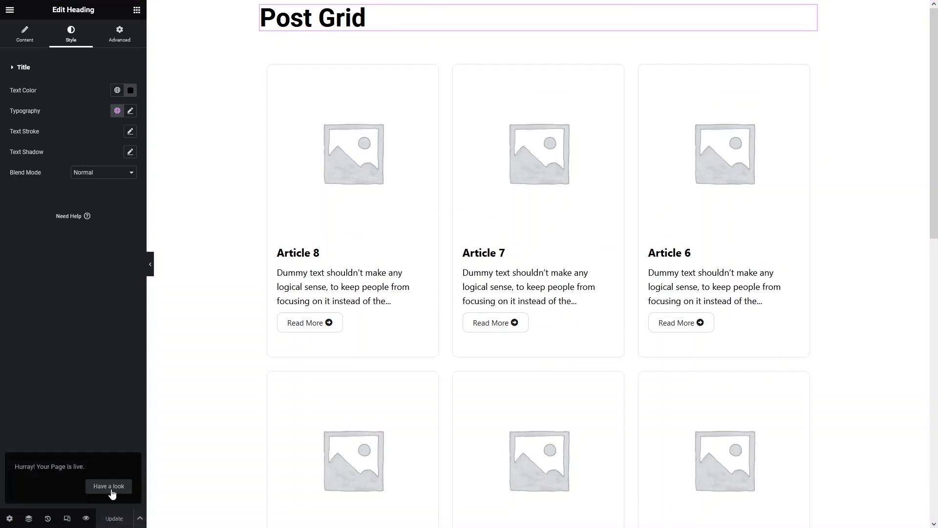
click(109, 487)
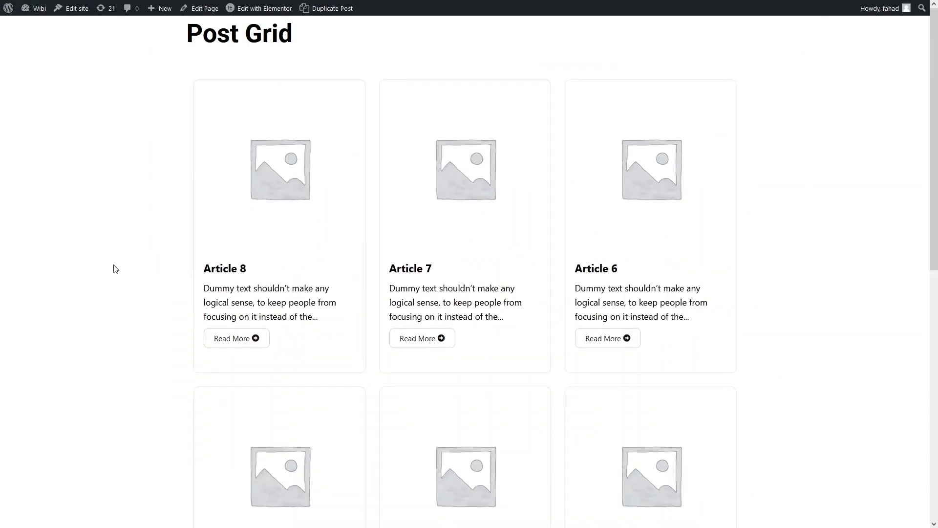